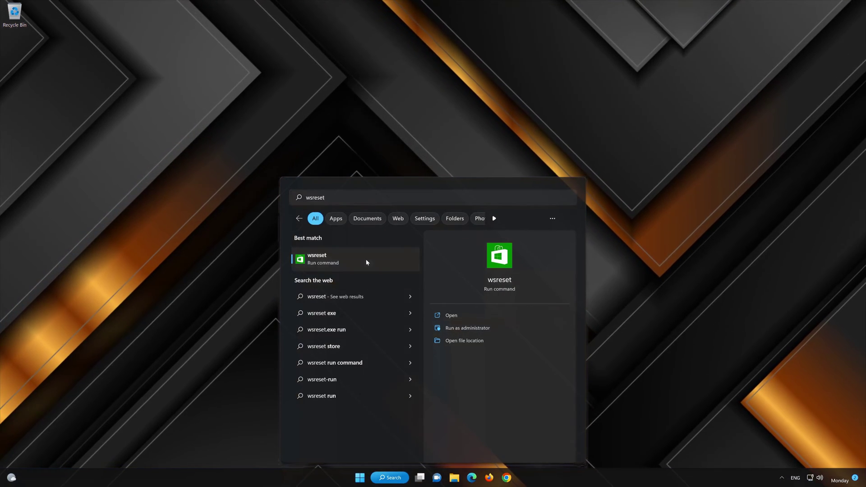
Run the wsreset command from the search results
left_click(367, 262)
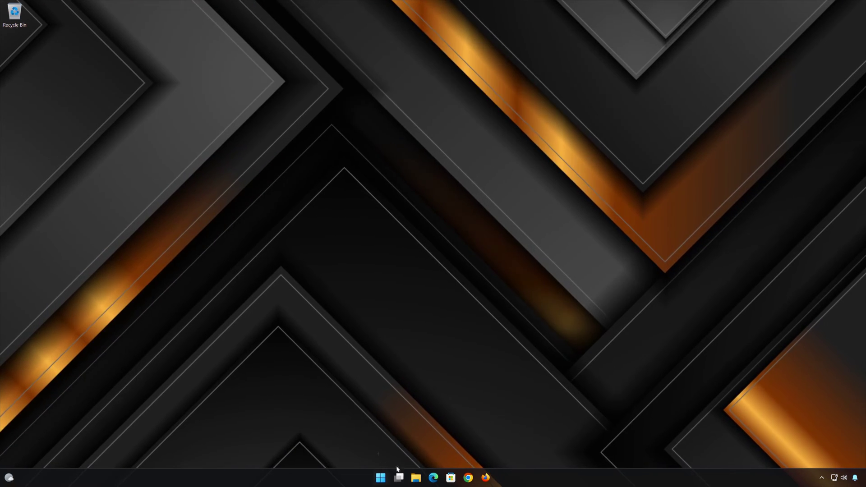
Search for powershell, launch Windows PowerShell as administrator with permission granted, and move its window toward the middle of the desktop
left_click(387, 483)
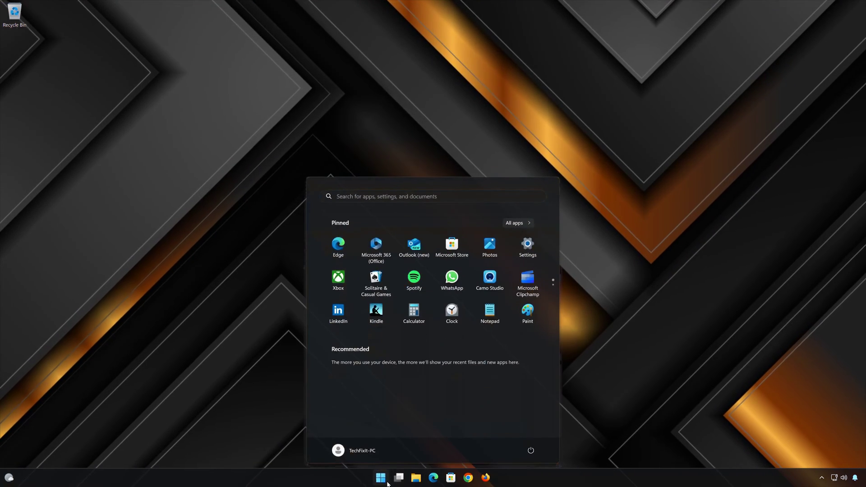
type("power")
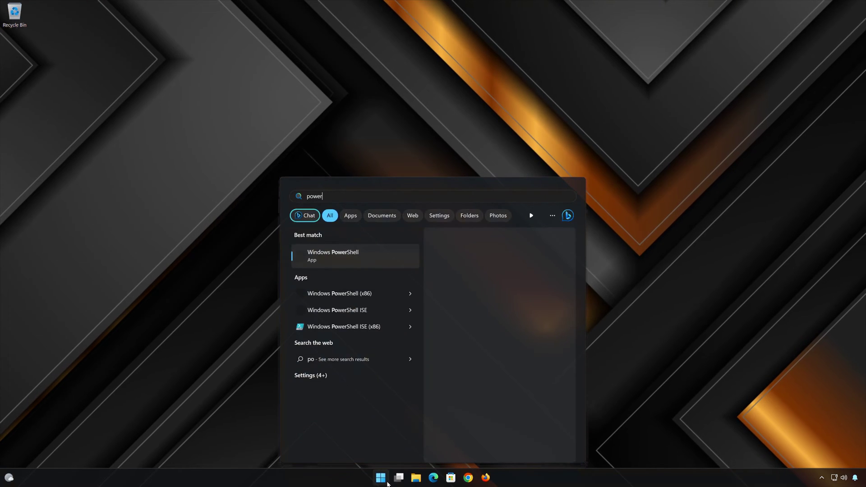
type("she")
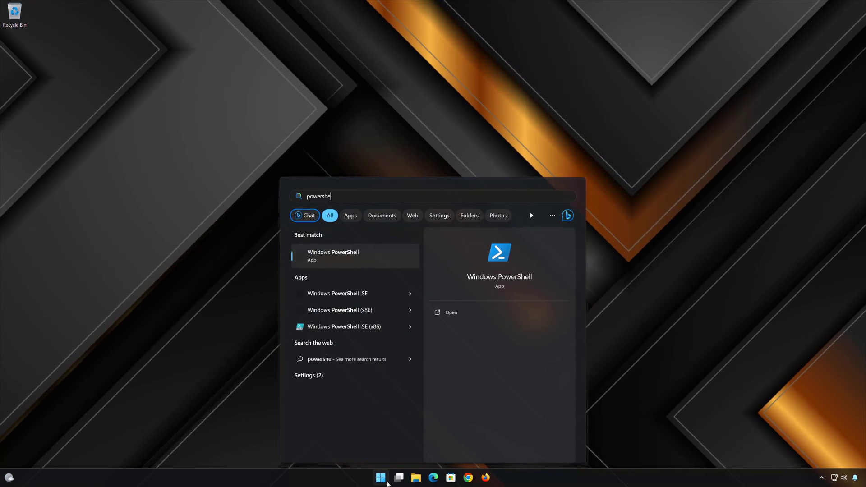
type("ll")
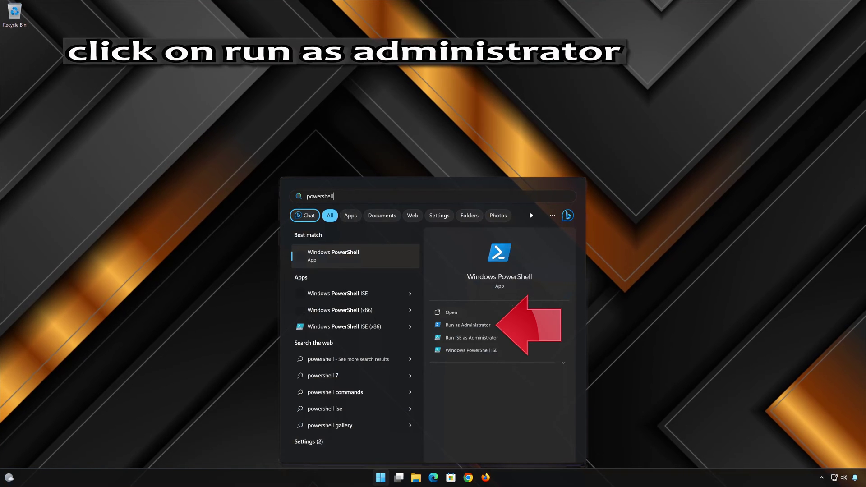
left_click(511, 326)
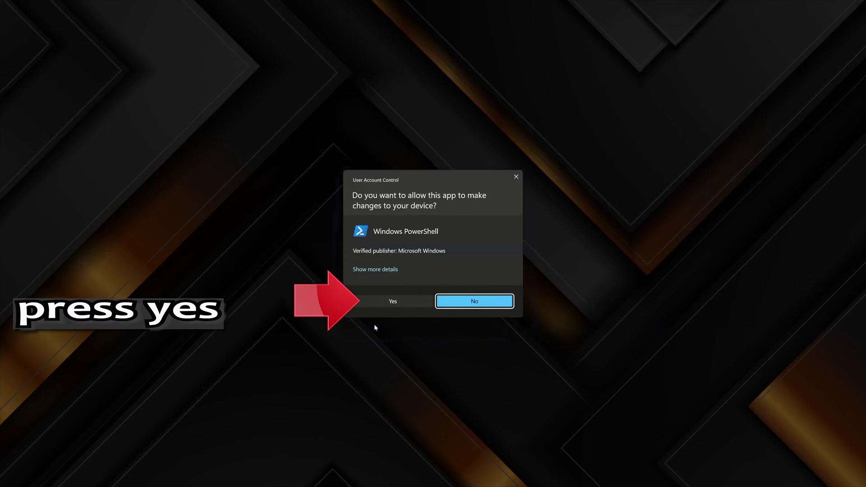
left_click(392, 305)
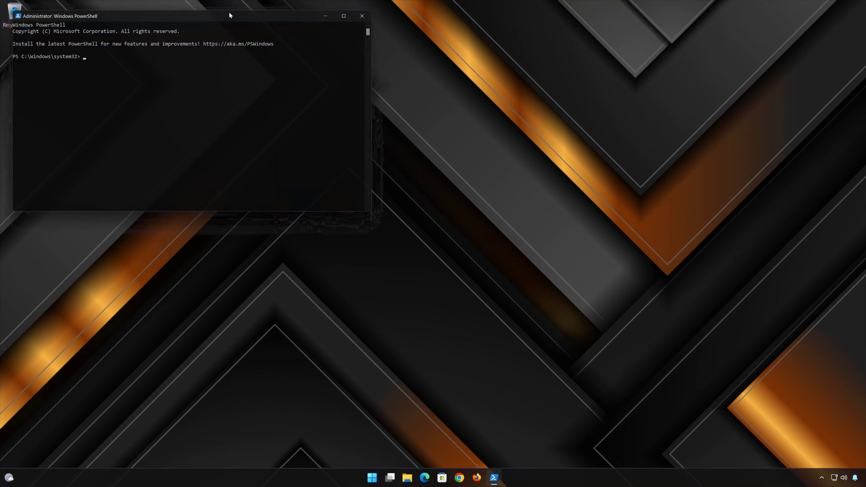
left_click_drag(232, 21, 474, 118)
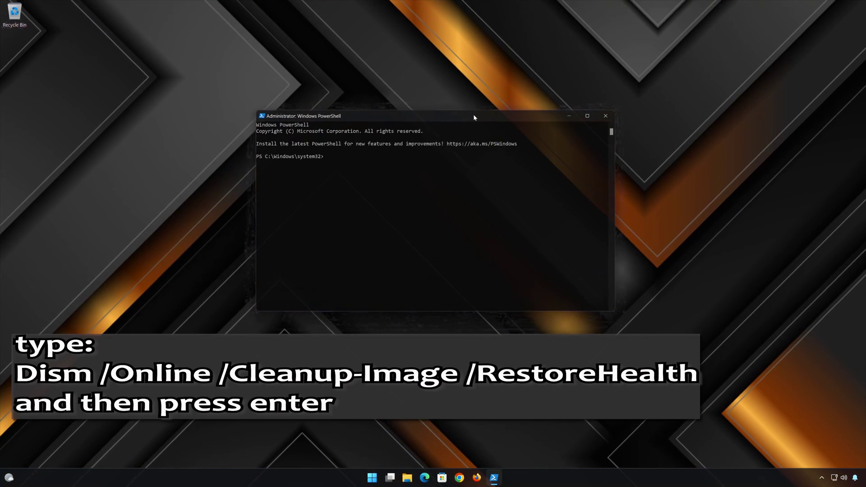
Repair the Windows image by running DISM /Online /Cleanup-Image /RestoreHealth, and close PowerShell with the exit command once the repair completes
type("DIS")
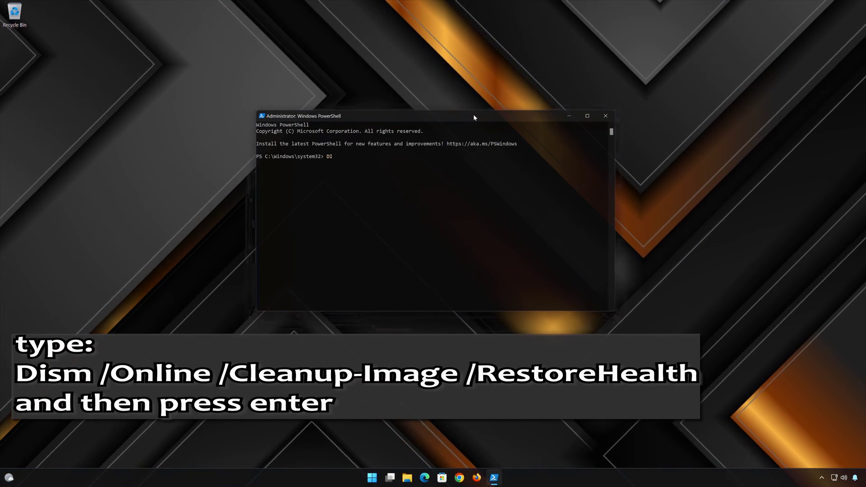
type("M")
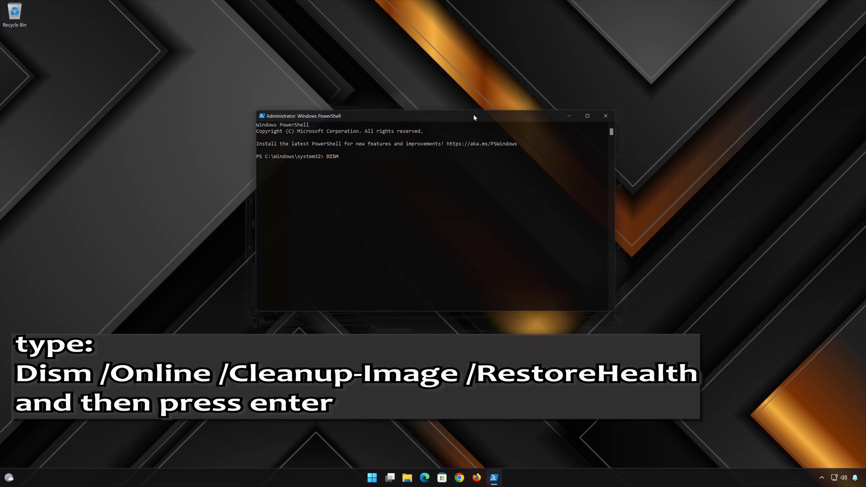
type(" /Onlinn")
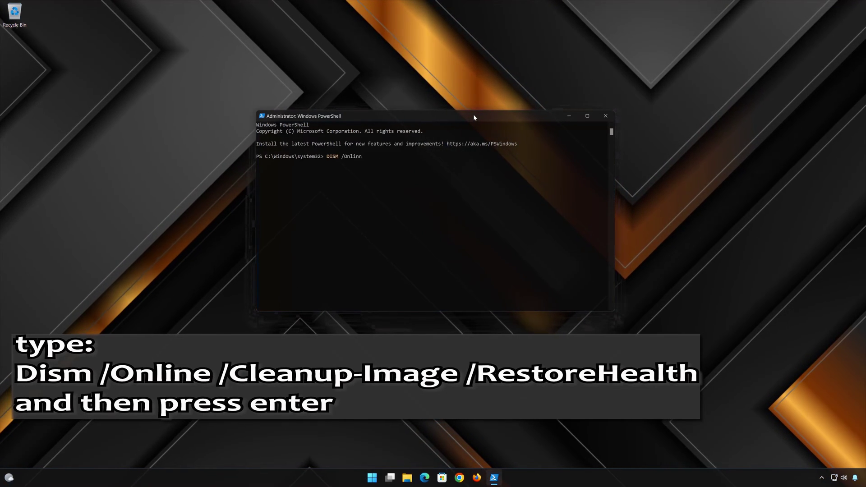
key("BackSpace")
type("e ")
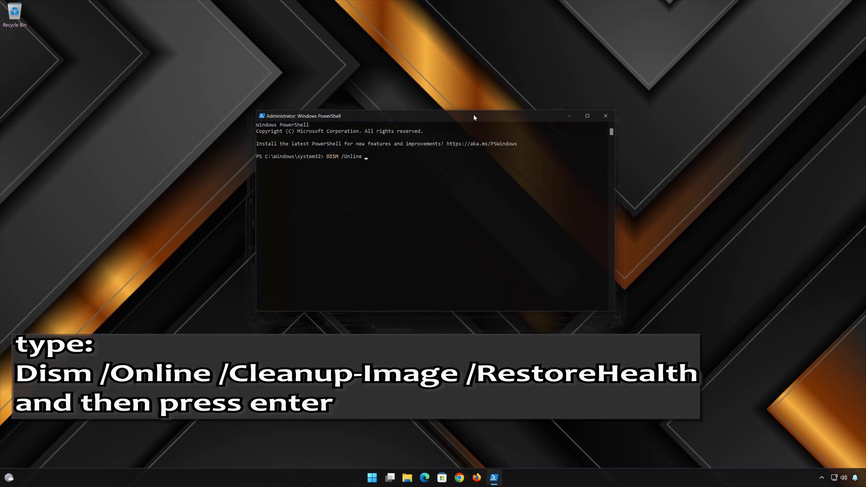
type("/")
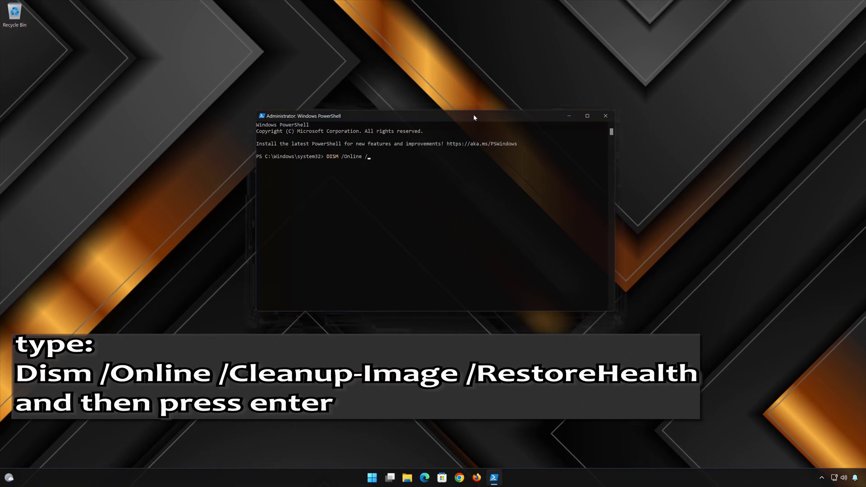
type("Clea")
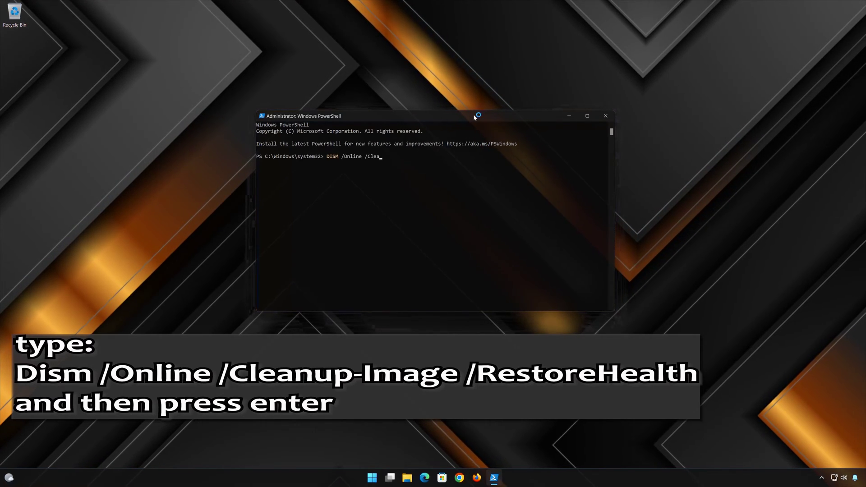
type("n")
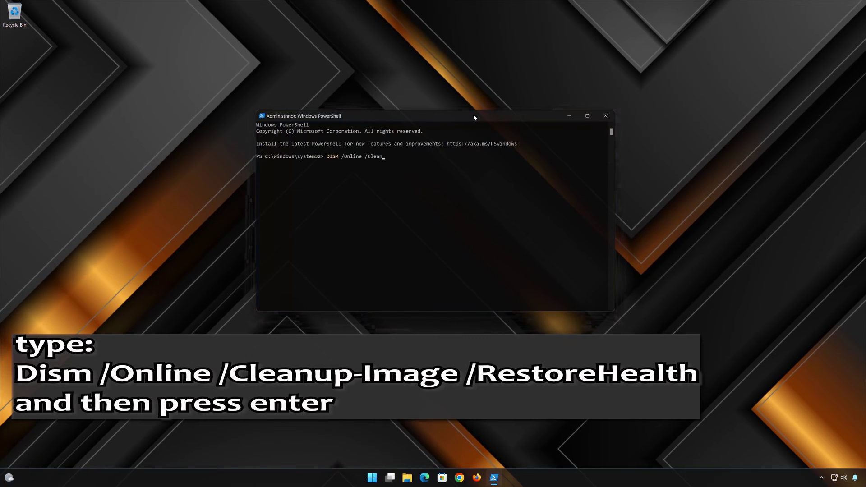
type("up-")
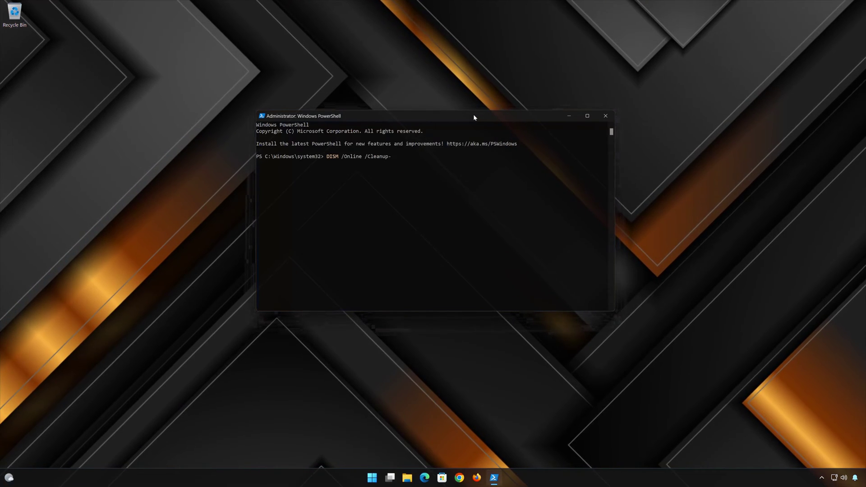
type("Image")
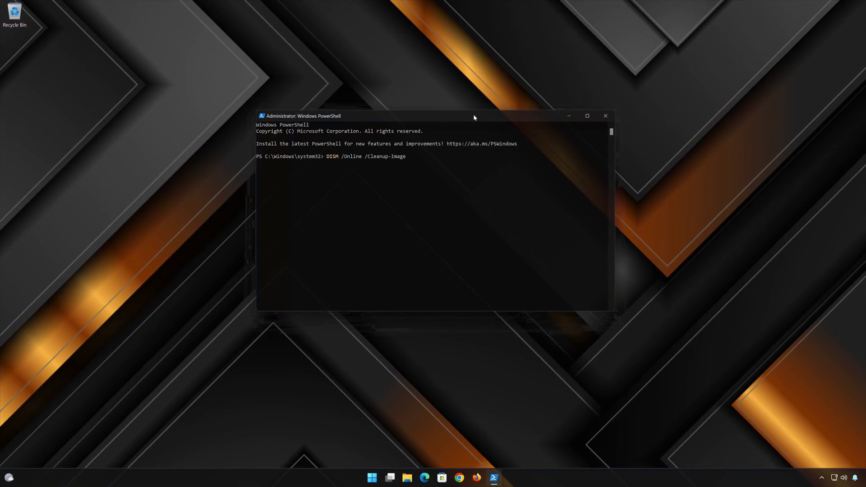
type(" /")
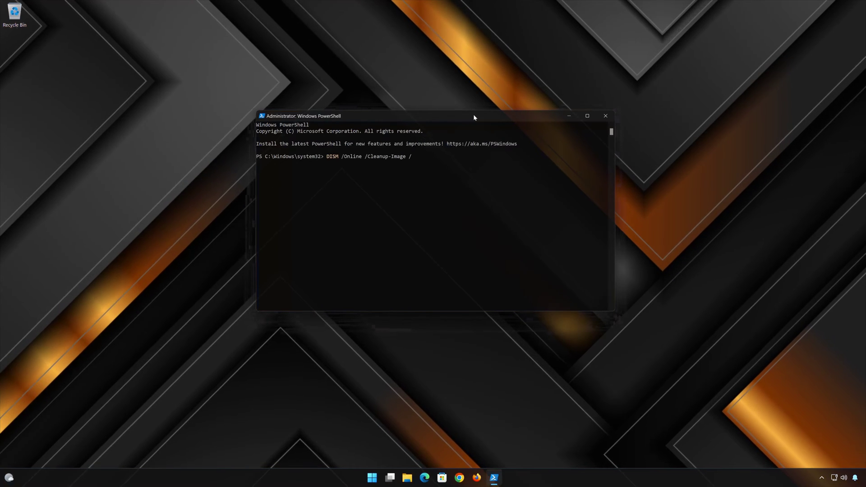
type("Restor")
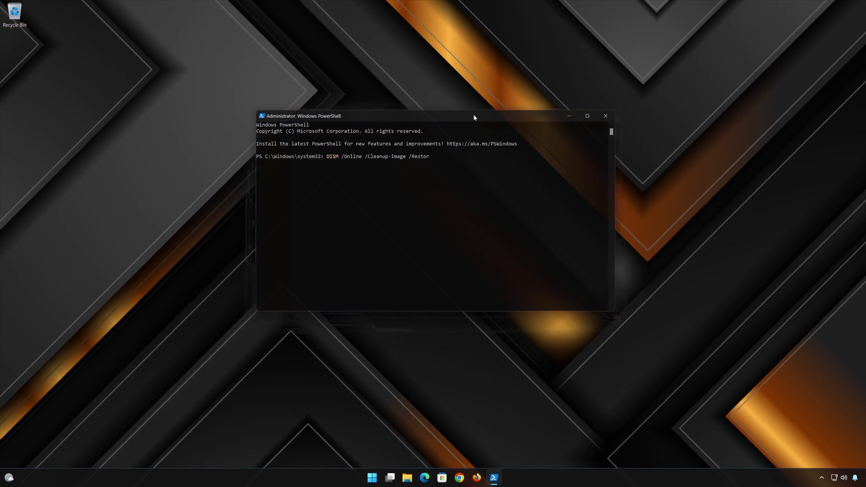
type("eHealth")
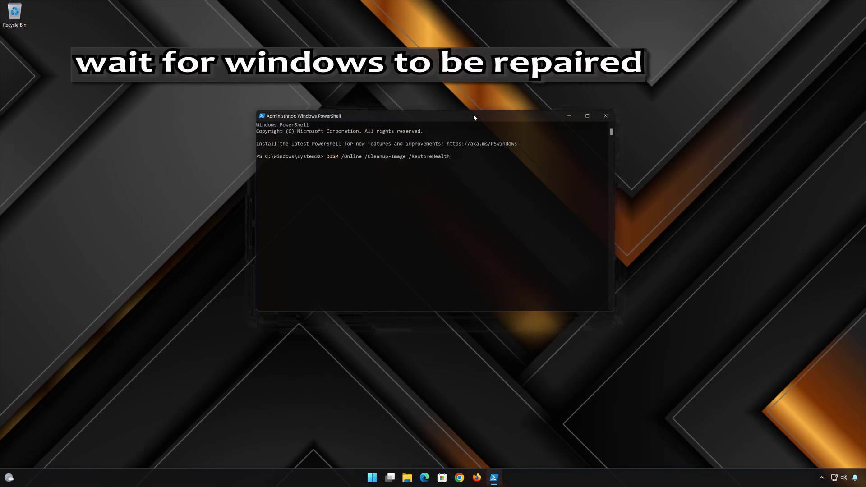
key("Return")
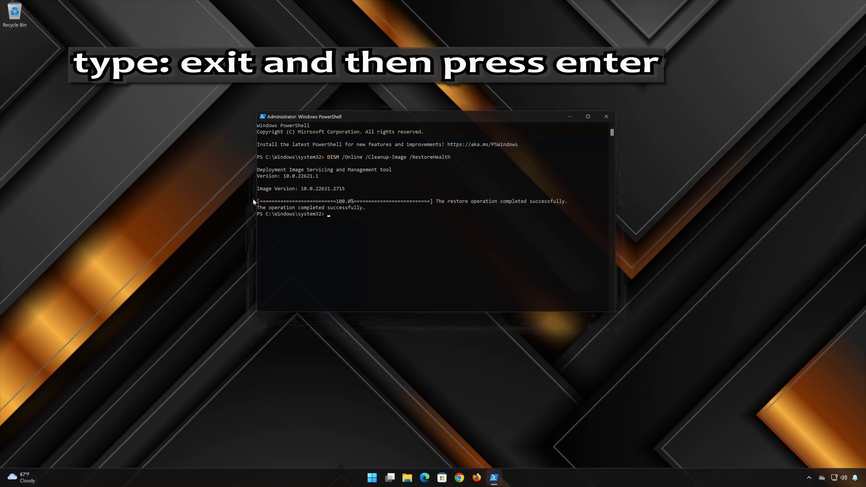
type("exit")
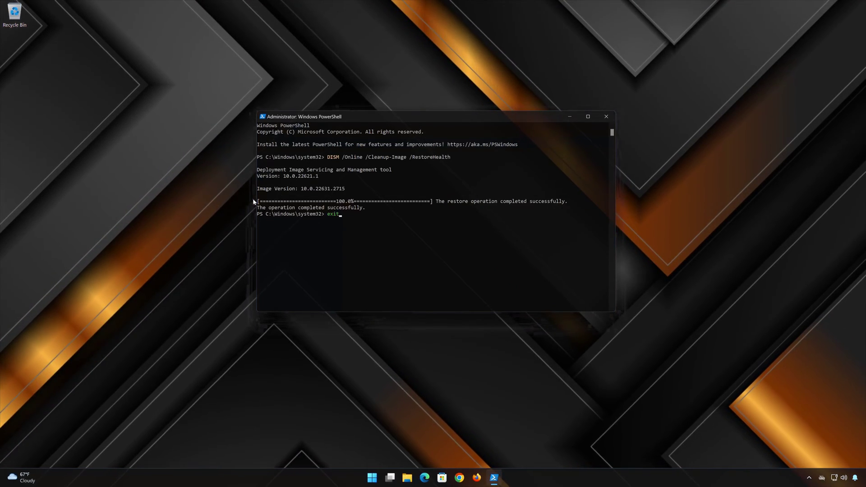
key("Return")
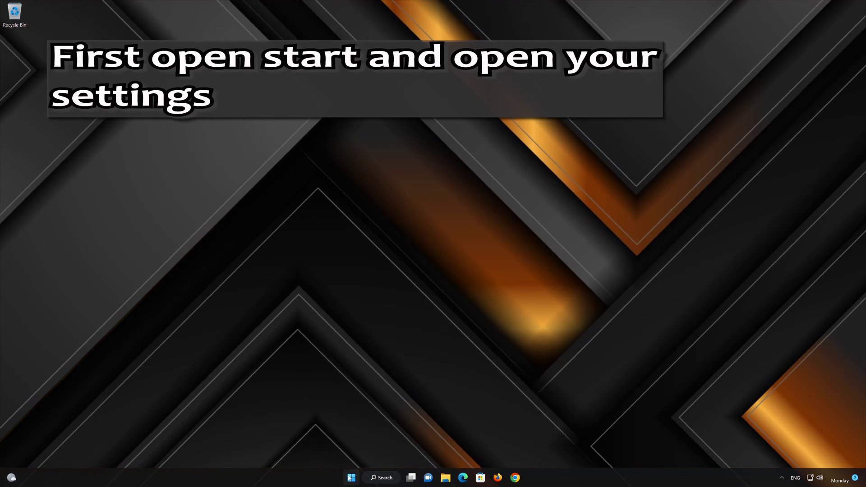
Open Windows Settings and go to the Apps & features page
left_click(350, 478)
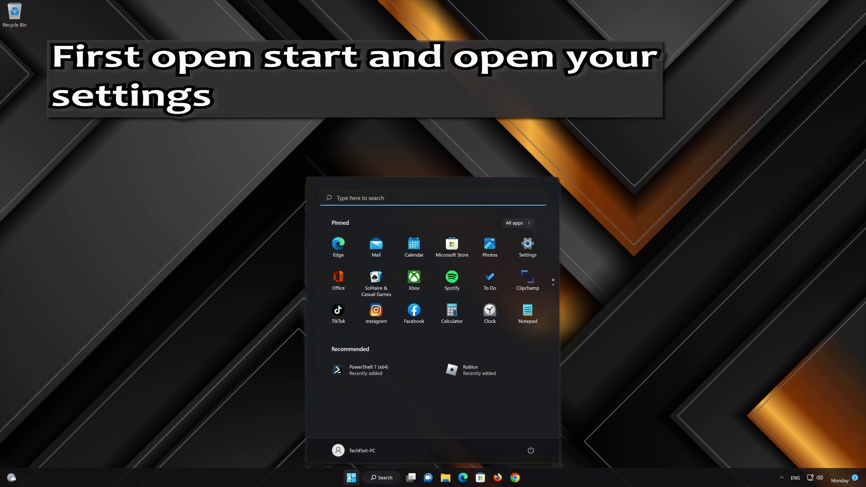
left_click(527, 254)
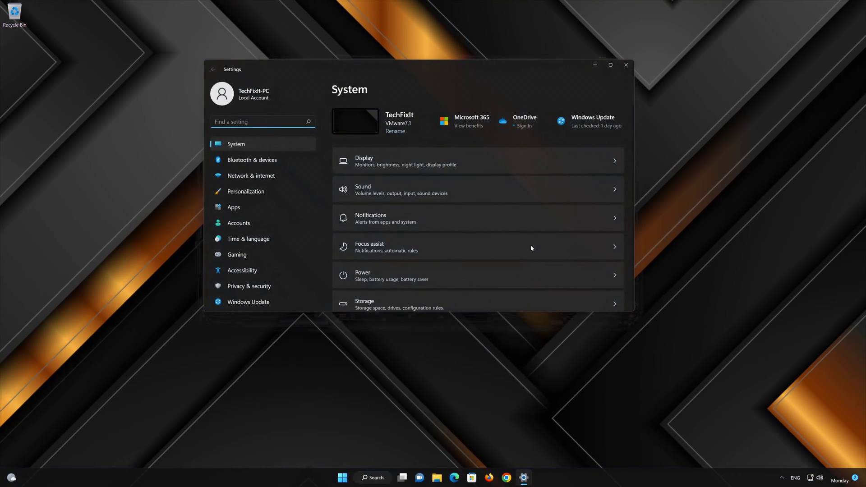
left_click(266, 204)
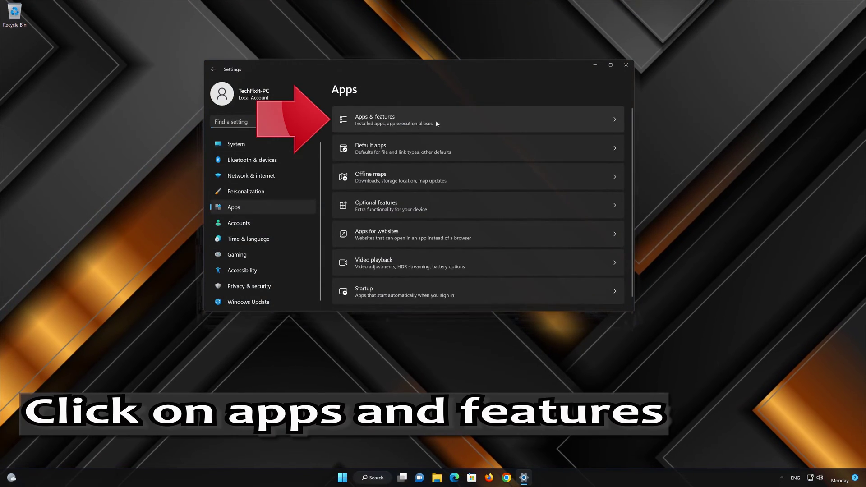
left_click(438, 114)
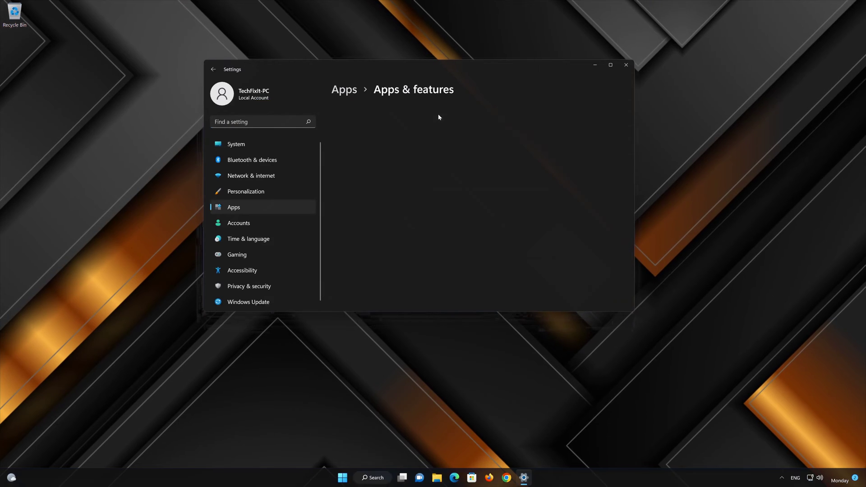
Find Microsoft Store in the installed apps and open its advanced options
scroll(474, 203, "down", 6)
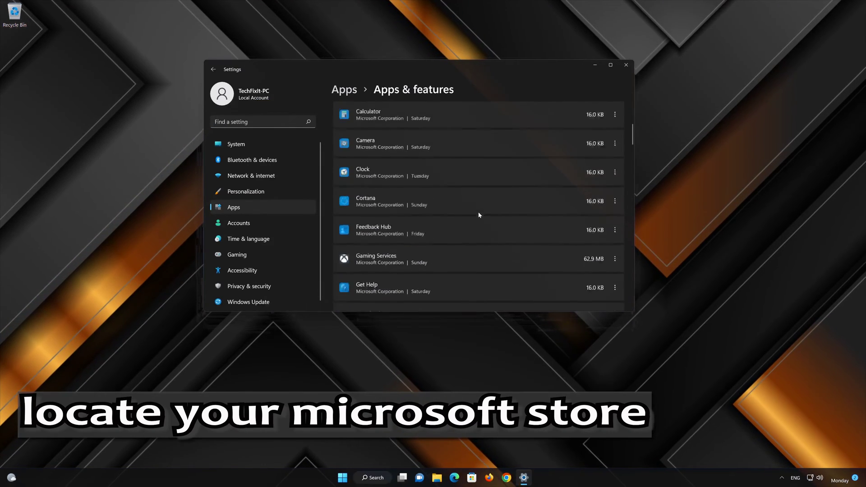
scroll(479, 215, "down", 7)
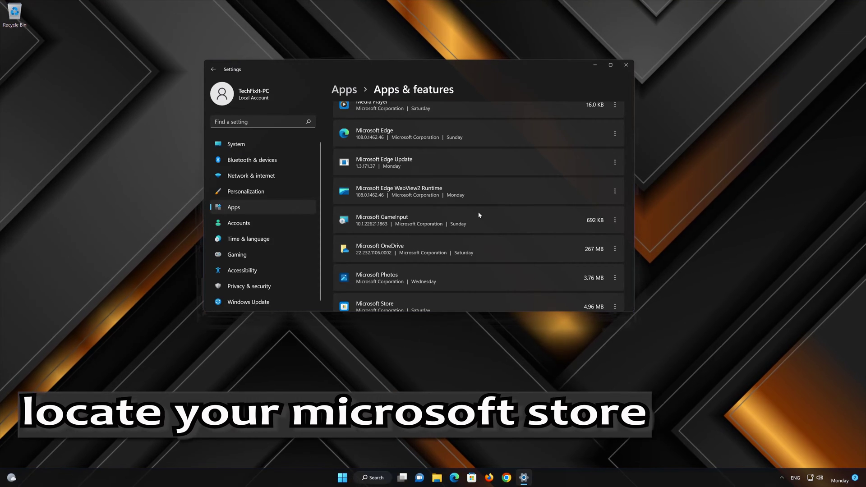
scroll(479, 214, "down", 2)
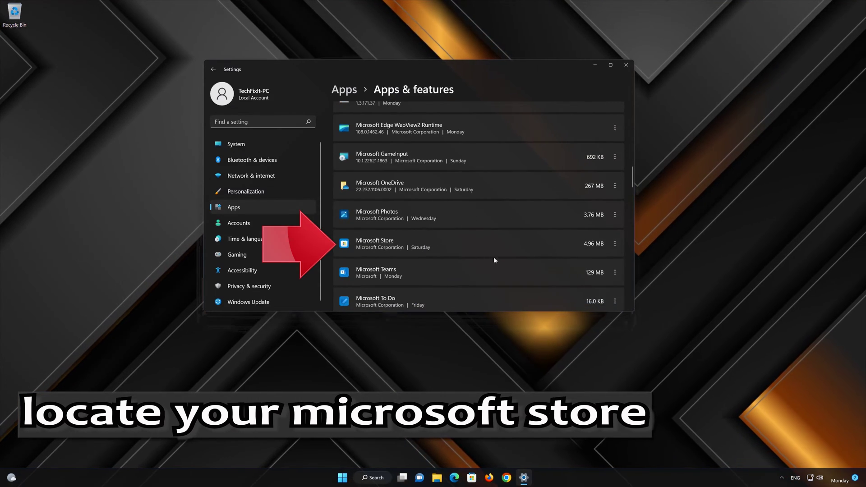
left_click(616, 244)
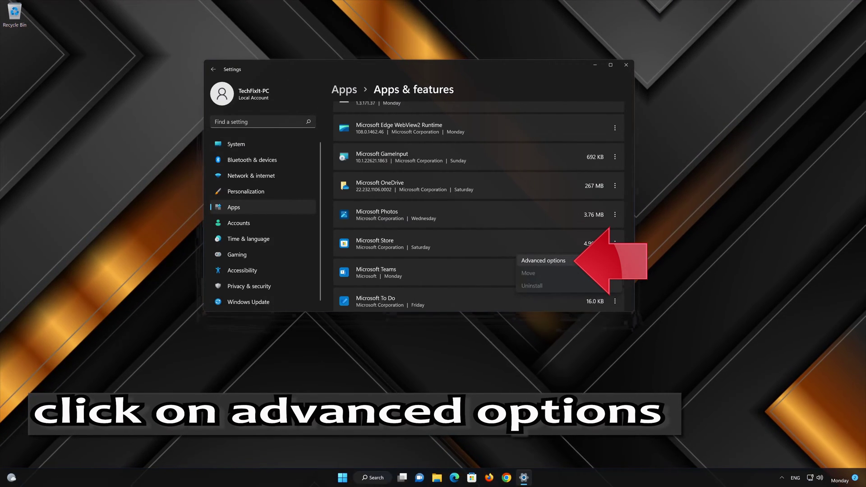
left_click(578, 260)
Repair the Microsoft Store app without affecting its data
scroll(558, 253, "down", 5)
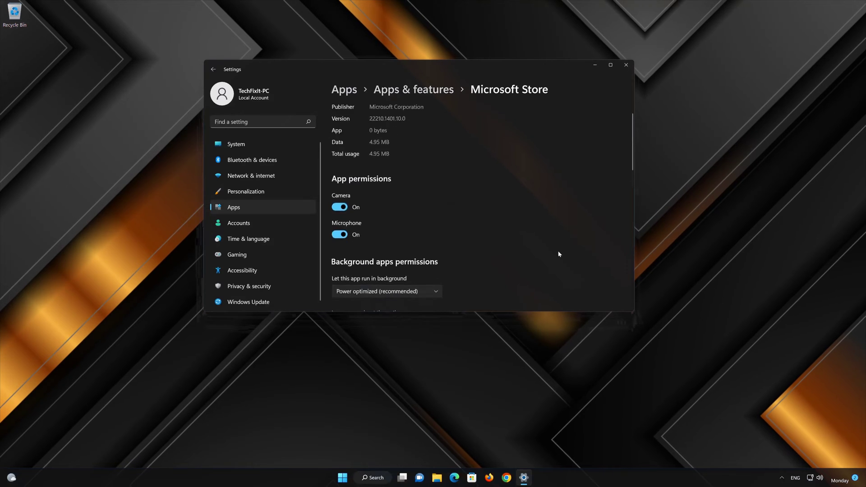
scroll(559, 252, "down", 5)
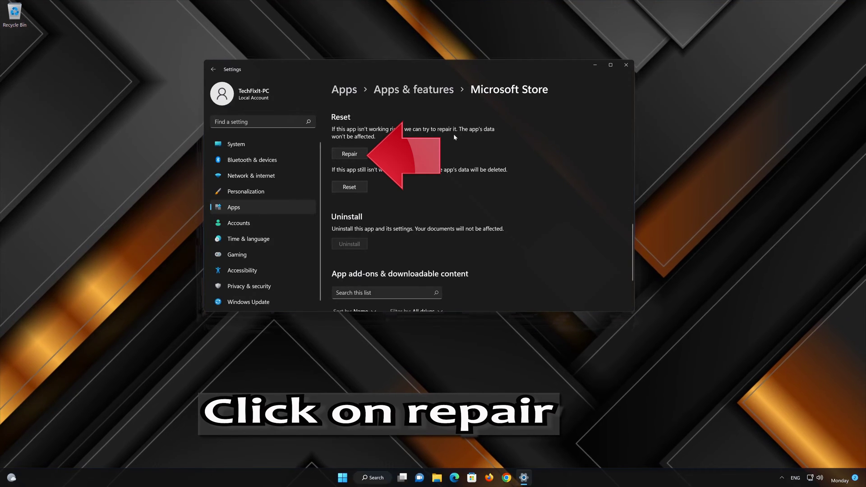
left_click(360, 154)
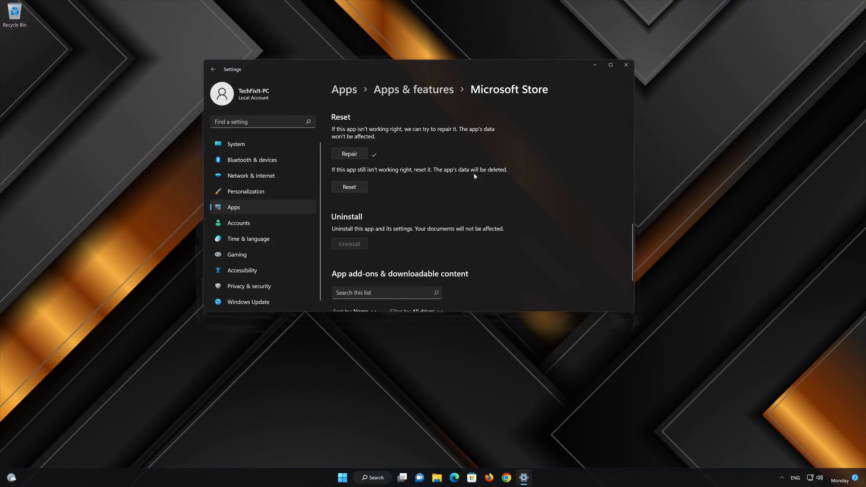
Reset the Microsoft Store app and approve permanently deleting its data on this device
left_click(346, 188)
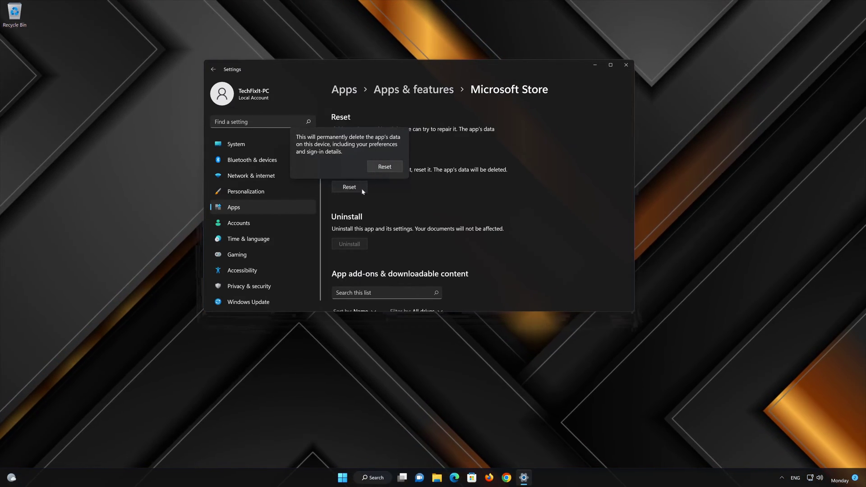
left_click(383, 169)
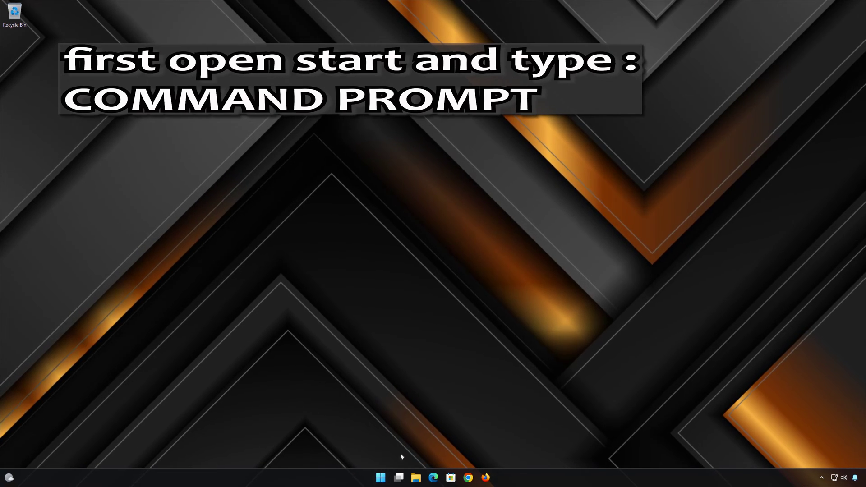
Open Command Prompt as administrator, allow it to make changes, and place its window near the middle of the desktop
left_click(386, 475)
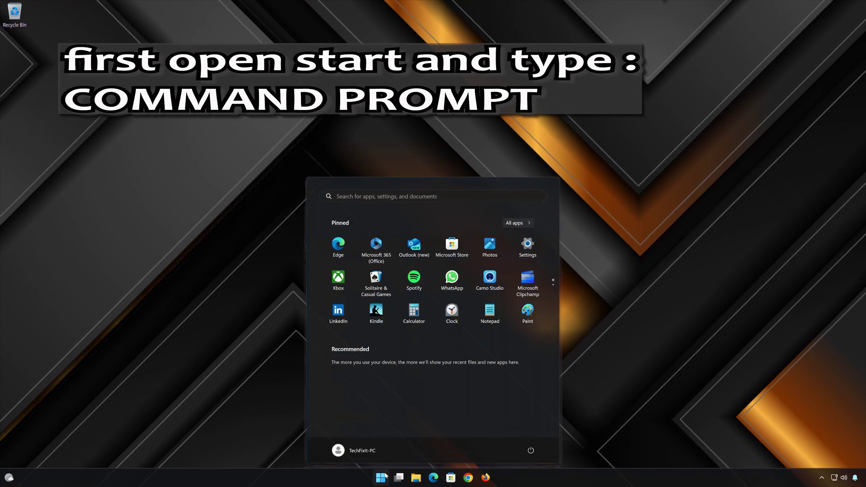
type("cmd")
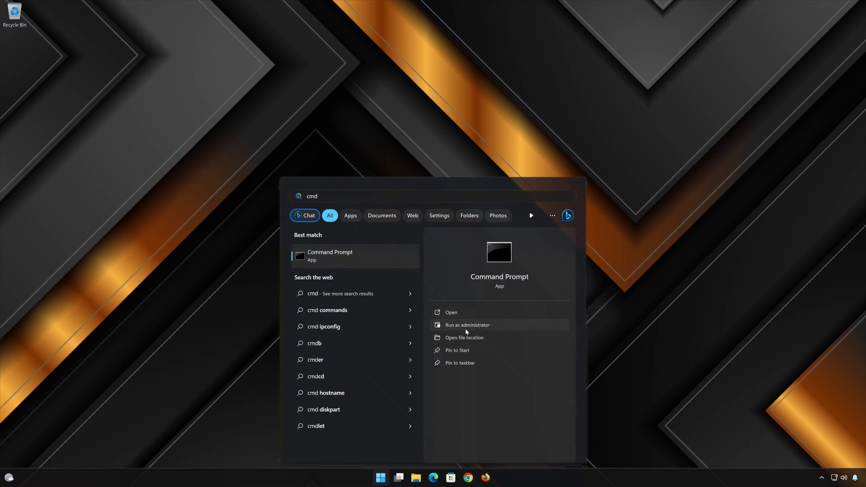
left_click(511, 326)
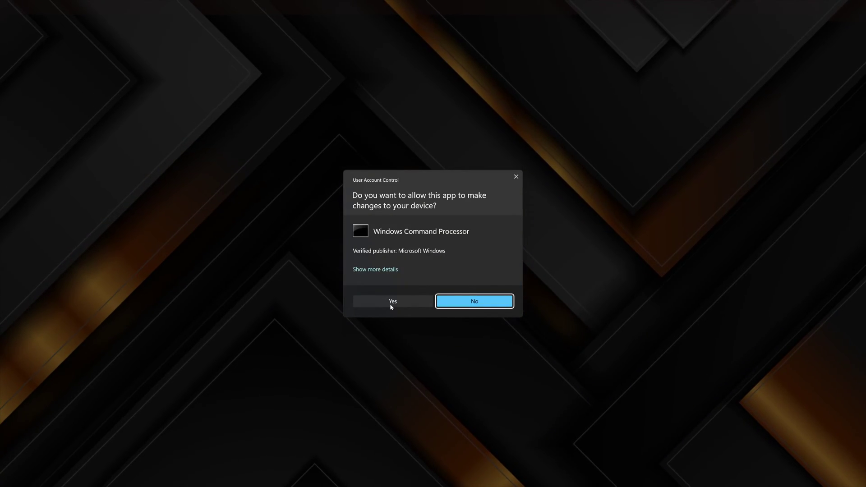
left_click(391, 303)
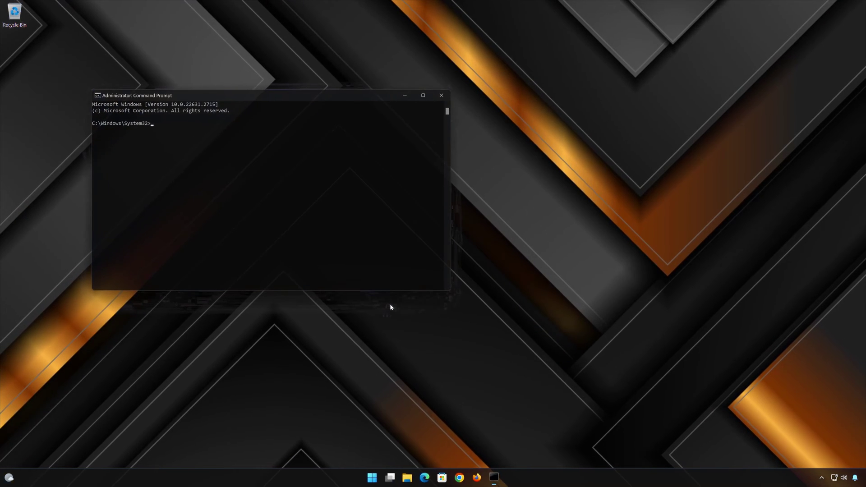
left_click_drag(331, 99, 486, 136)
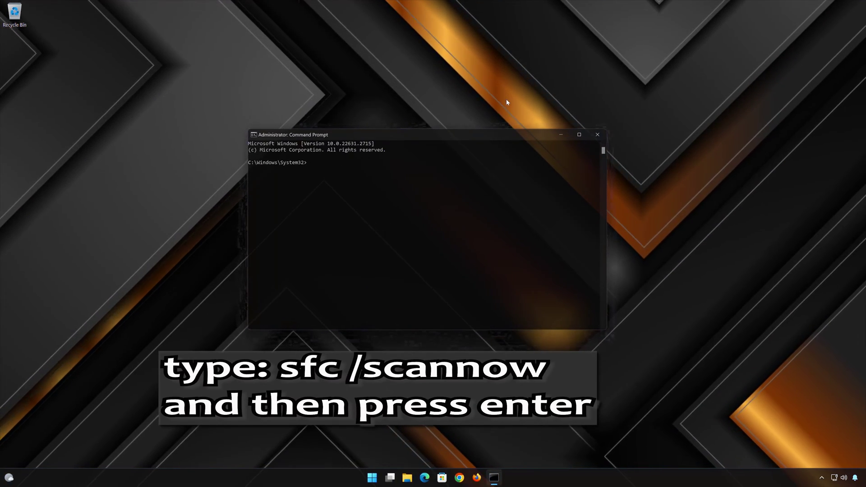
Scan and repair the system files with sfc /scannow, and close Command Prompt with the exit command once the scan completes
type("sfc")
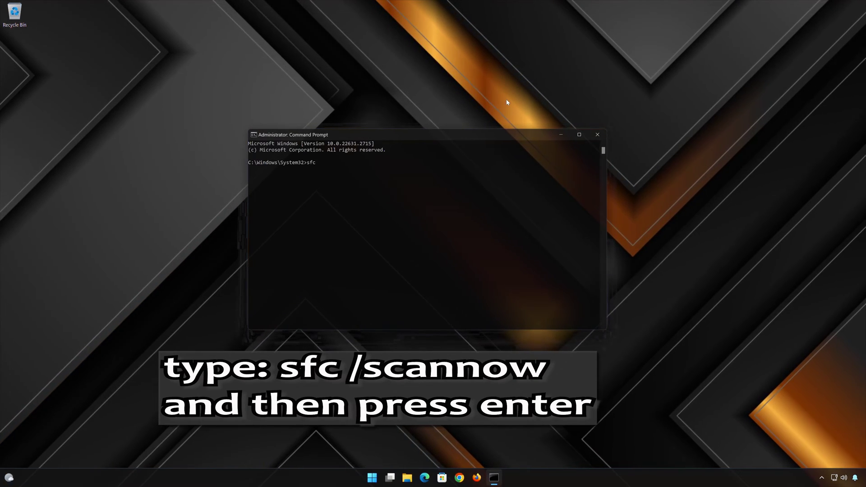
type(" /scan")
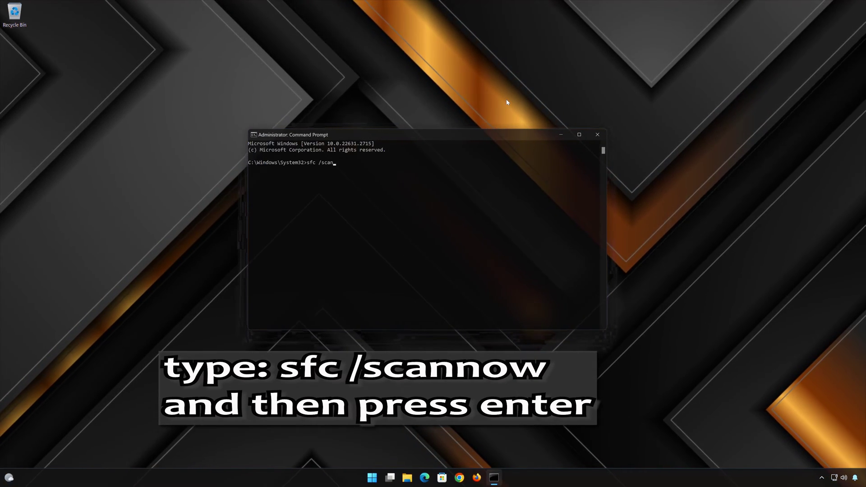
type("now")
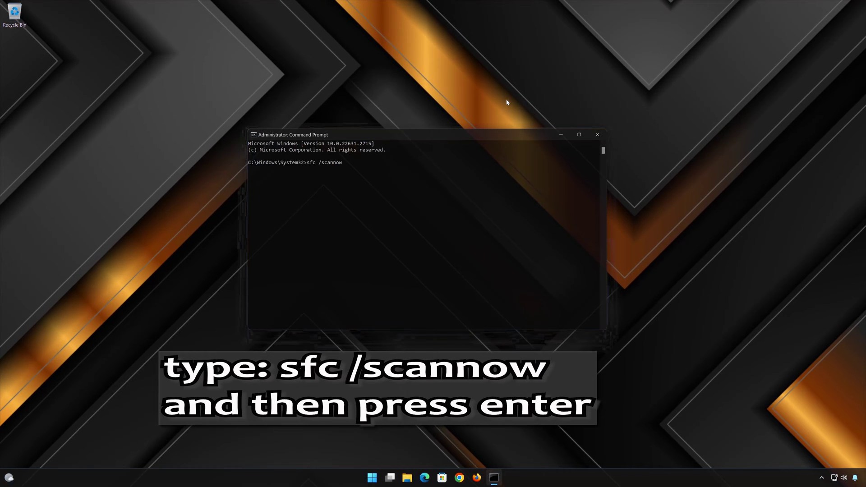
key("Return")
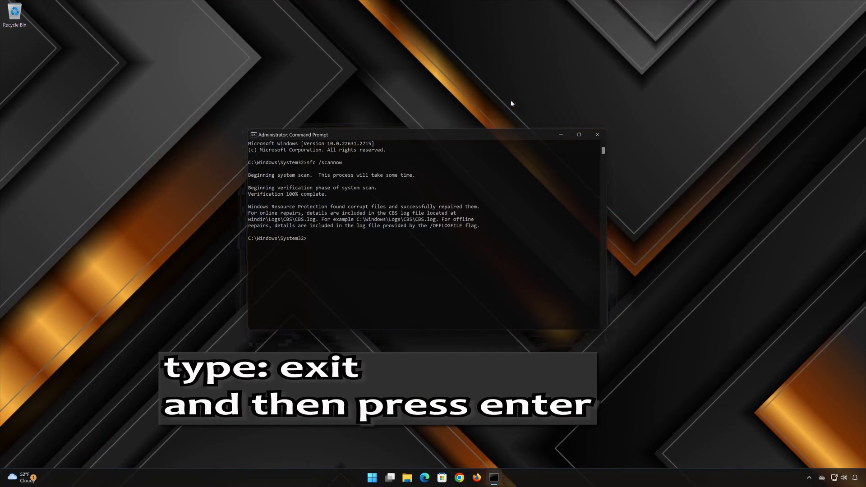
type("exit")
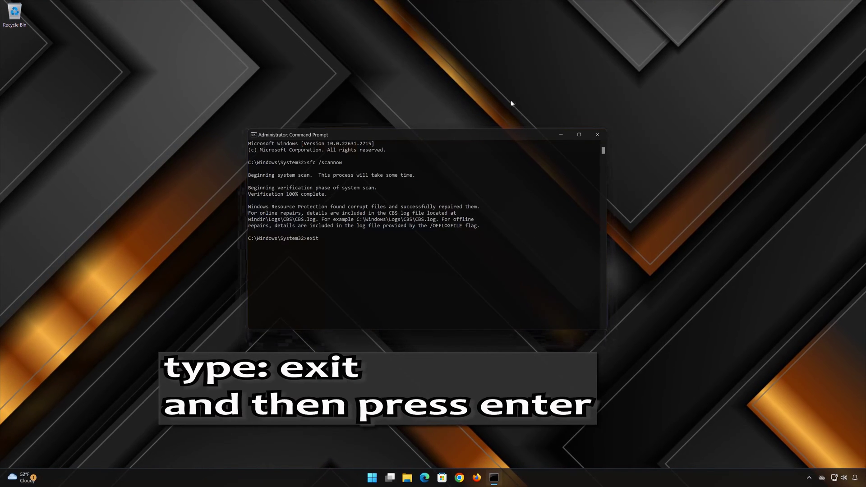
key("Return")
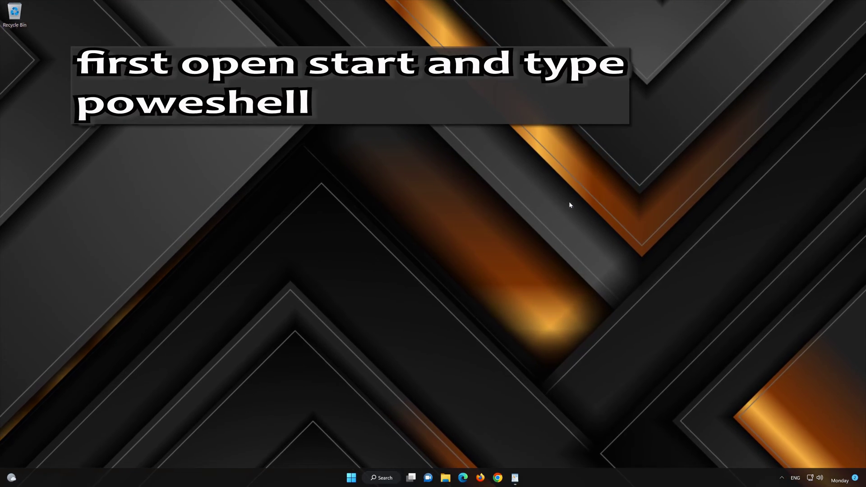
Open PowerShell 7 (x64) as administrator, allow it to make changes, and move its window toward the middle of the desktop
left_click(350, 482)
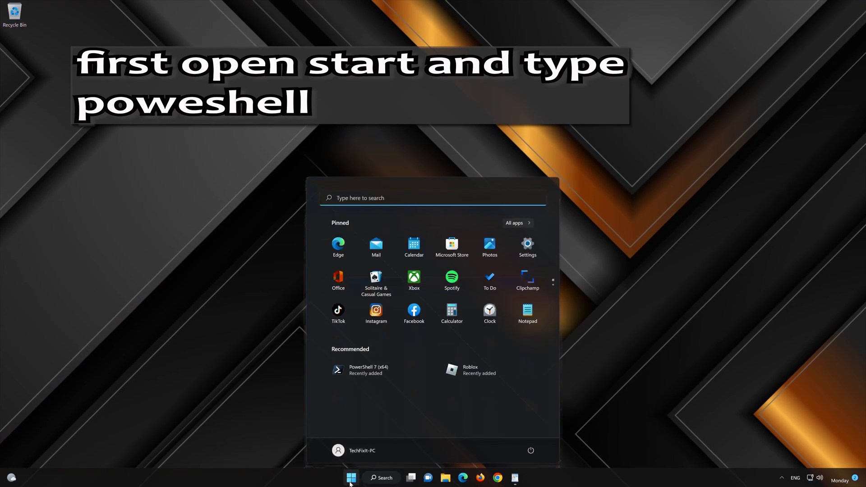
type("p")
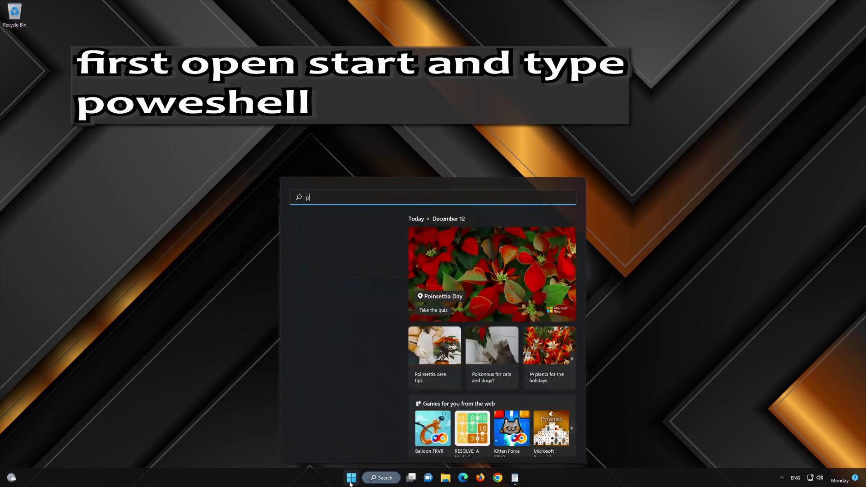
type("owershell 7 (x64")
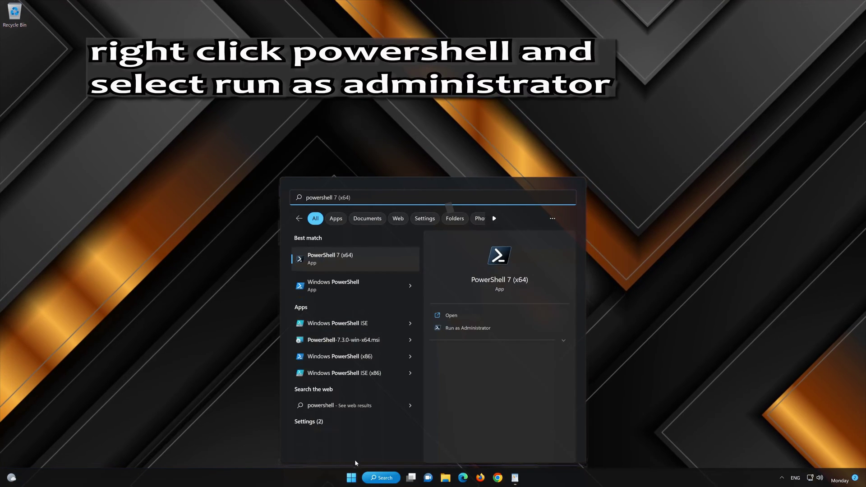
right_click(369, 263)
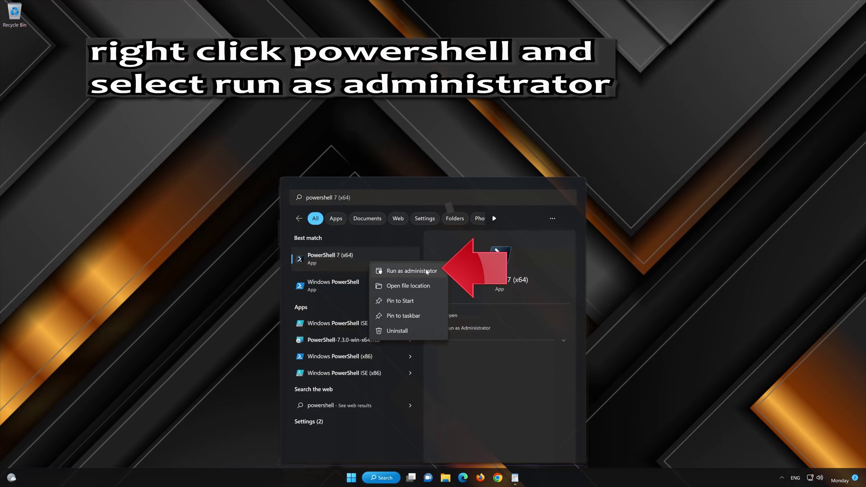
left_click(419, 273)
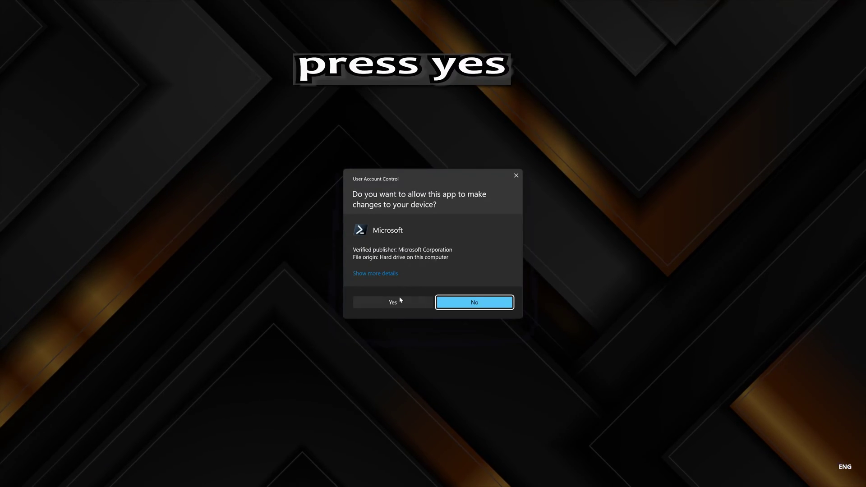
left_click(391, 302)
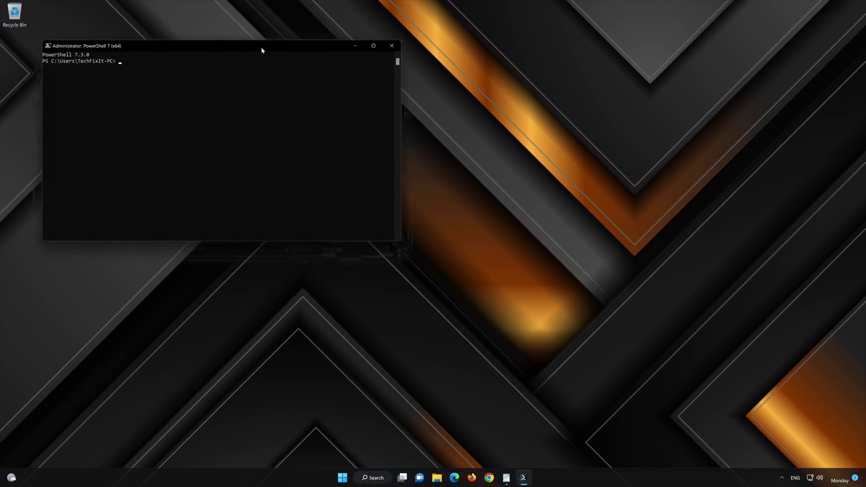
left_click_drag(261, 46, 505, 97)
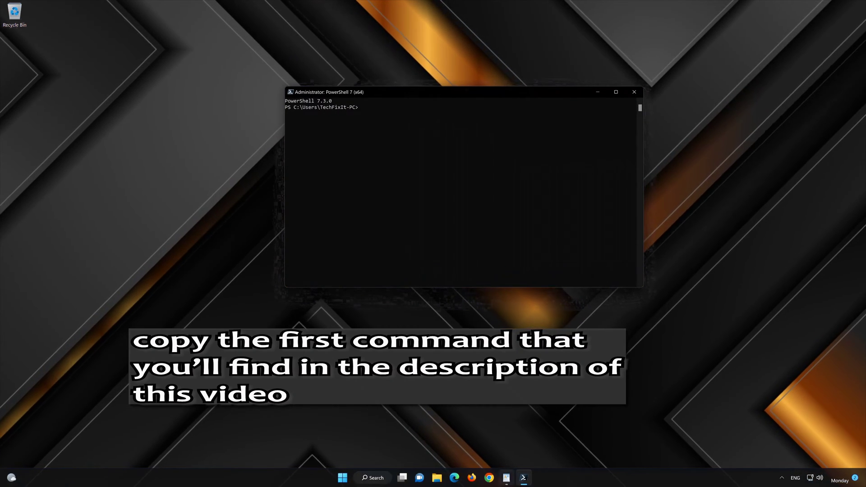
Switch to the WordPad document, copy its first command, which re-registers *WindowsStore* for all users, and minimize WordPad
key("alt+Tab")
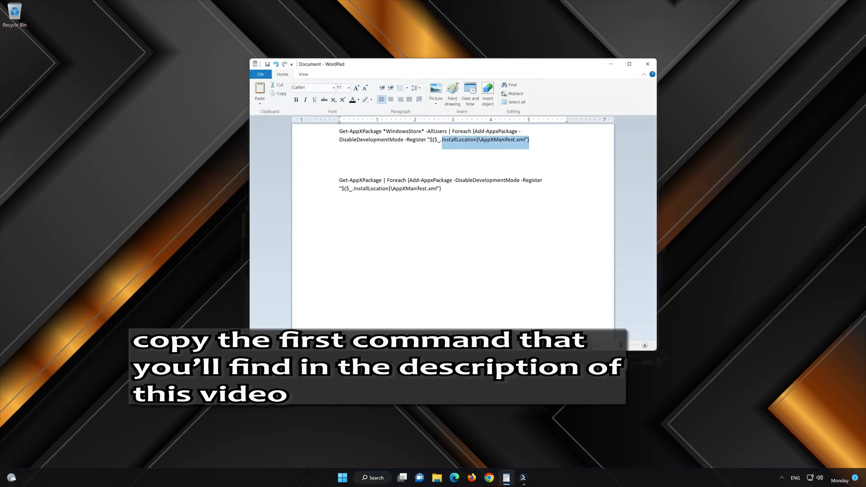
left_click_drag(441, 140, 349, 131)
right_click(339, 135)
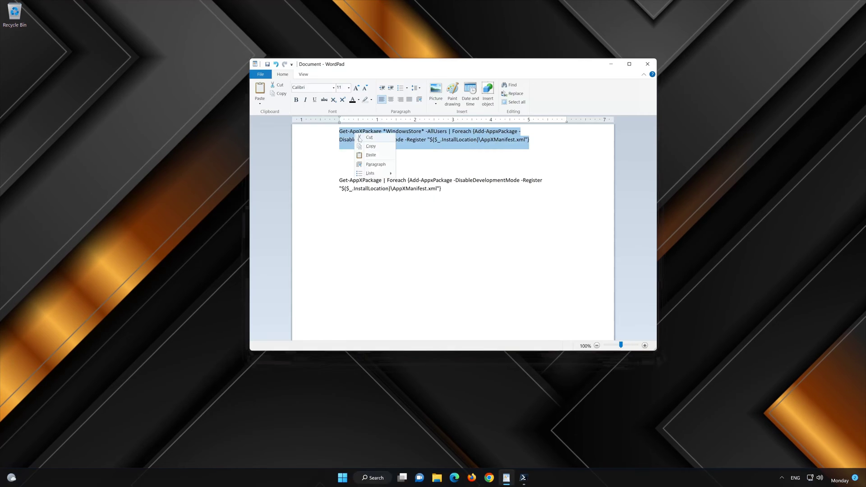
left_click(371, 149)
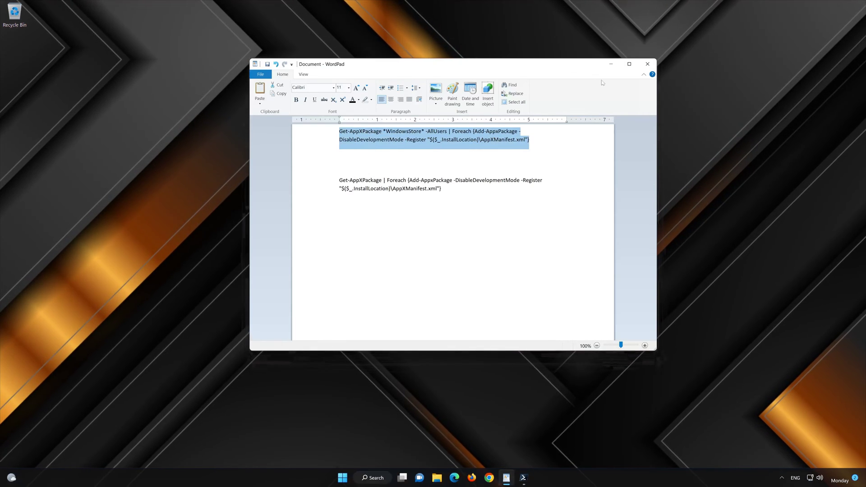
left_click(612, 65)
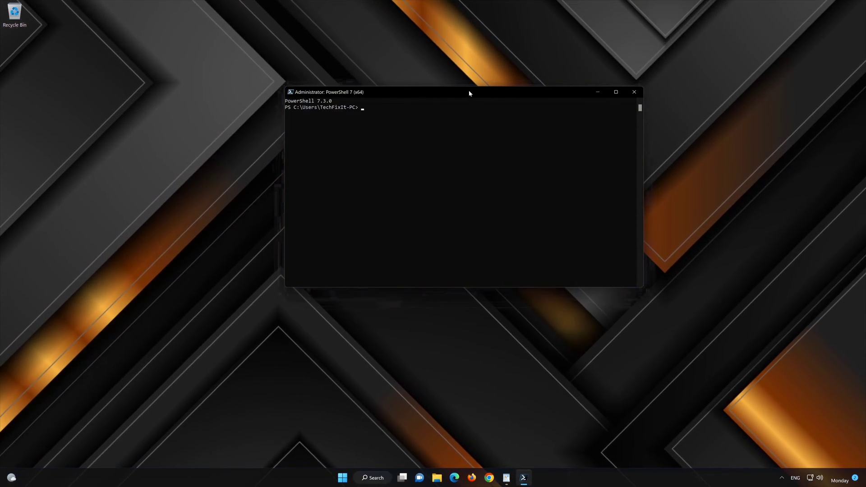
Paste and run Get-AppXPackage *WindowsStore* -AllUsers | Foreach {Add-AppxPackage -DisableDevelopmentMode -Register "$($_.InstallLocation)\AppXManifest.xml"} in PowerShell
right_click(469, 93)
mouse_move(493, 153)
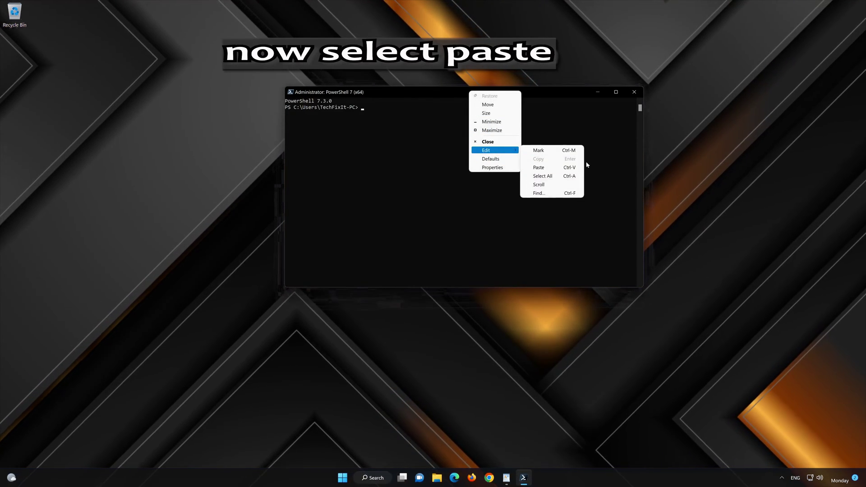
left_click(562, 166)
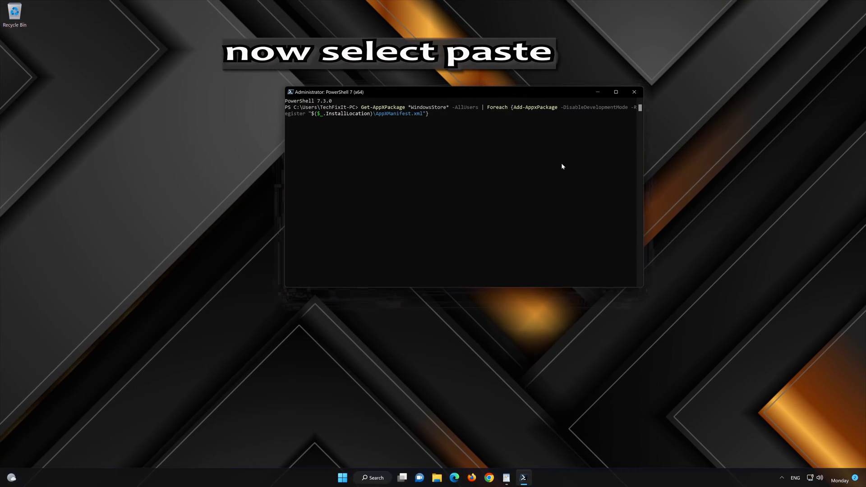
key("Return")
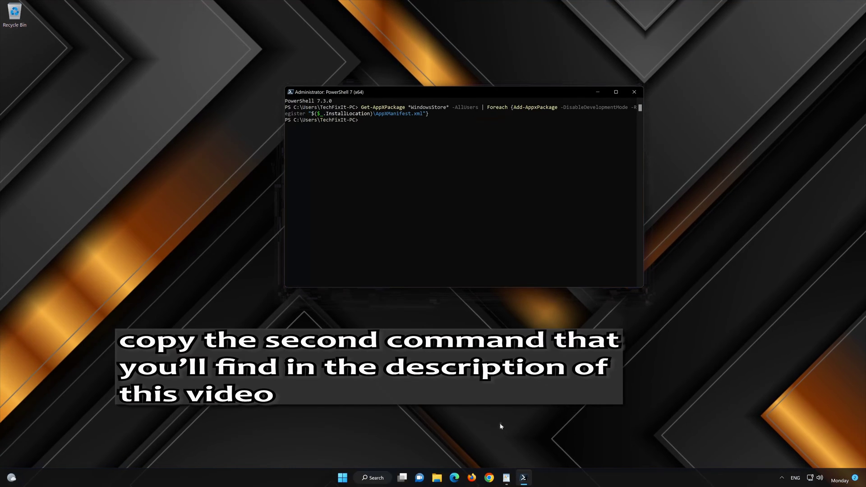
Switch to WordPad and copy the second command, the Get-AppXPackage line without the *WindowsStore* filter
left_click(507, 479)
left_click_drag(441, 189, 350, 181)
right_click(358, 182)
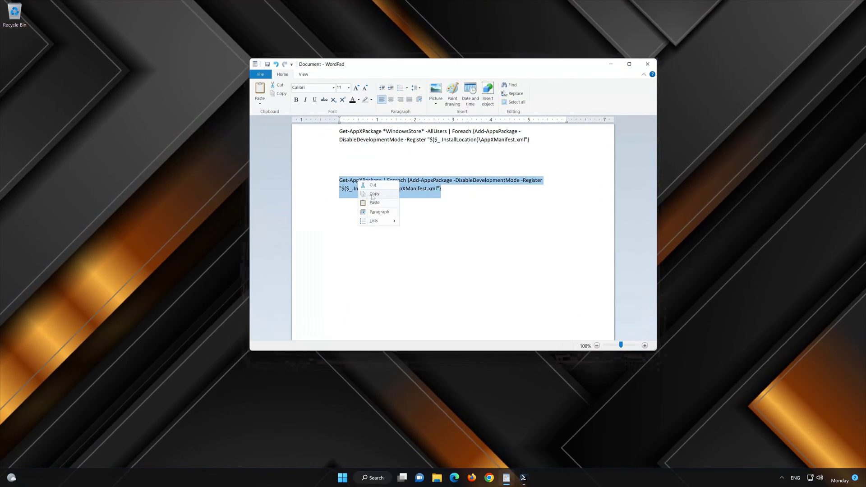
left_click(371, 194)
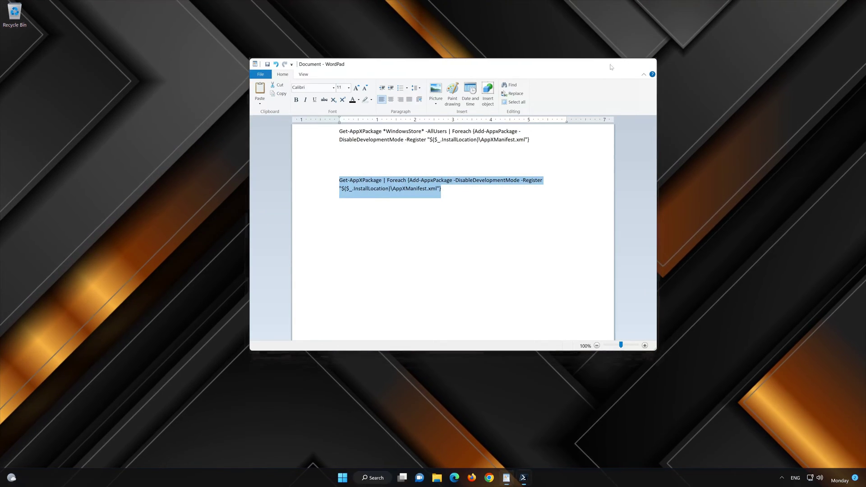
Switch to PowerShell, run the copied Get-AppXPackage command to re-register all apps, and close the window with exit once it completes
key("alt+Tab")
right_click(394, 89)
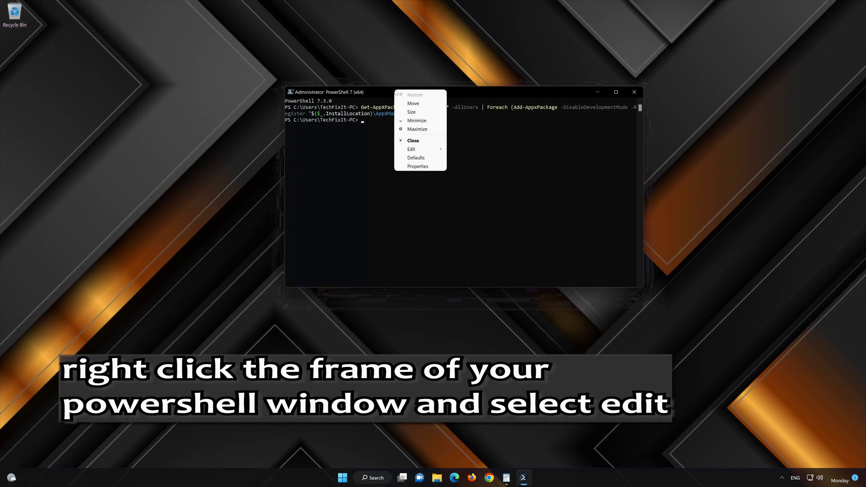
left_click(419, 151)
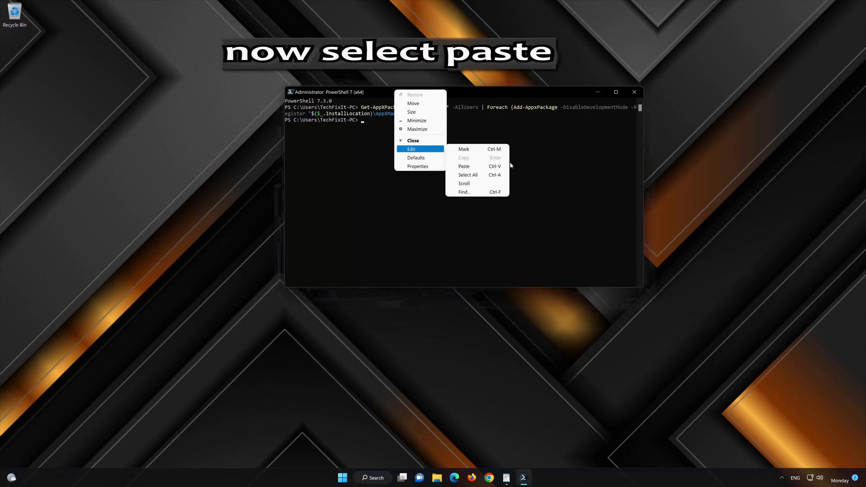
left_click(483, 169)
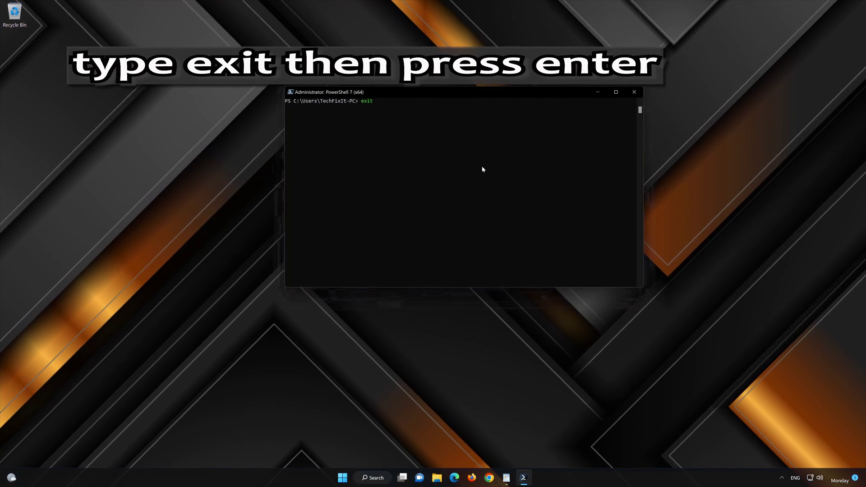
key("Return")
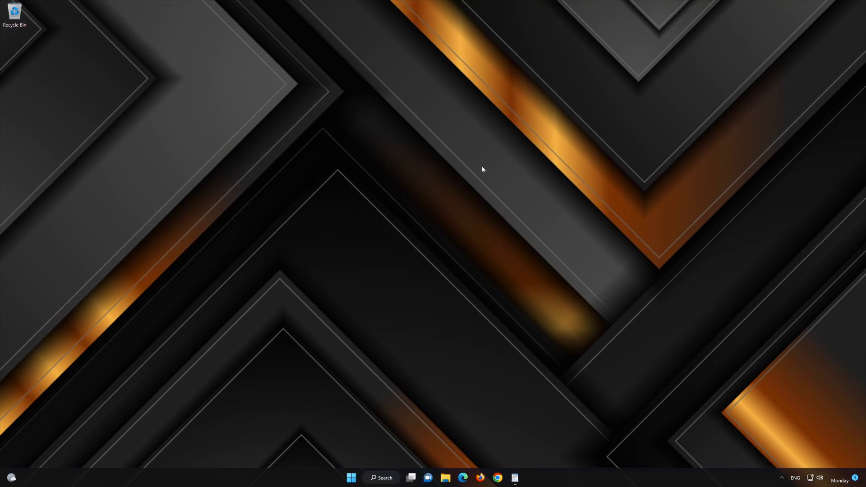
Search for Microsoft Store, pin it to the taskbar, and launch it from there
left_click(352, 478)
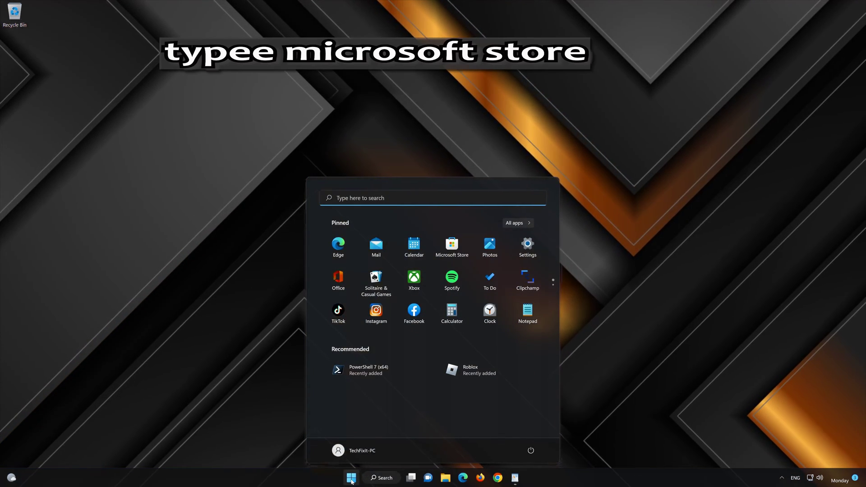
type("microsoft Store")
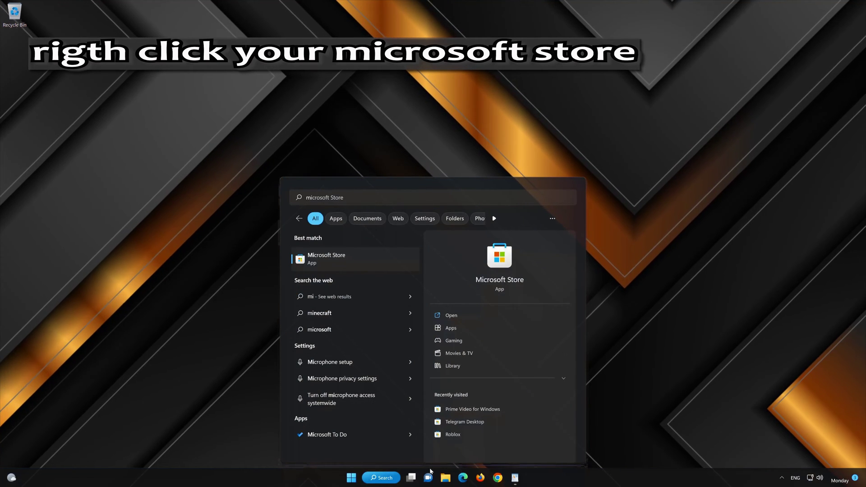
right_click(396, 259)
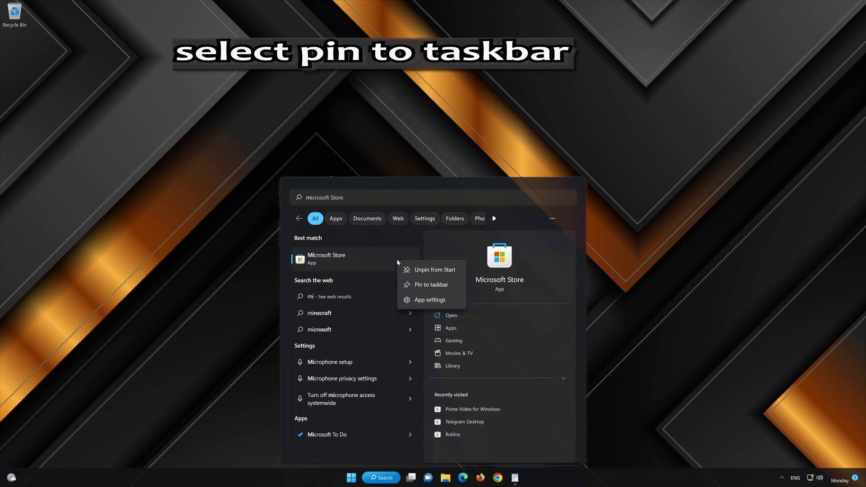
left_click(434, 284)
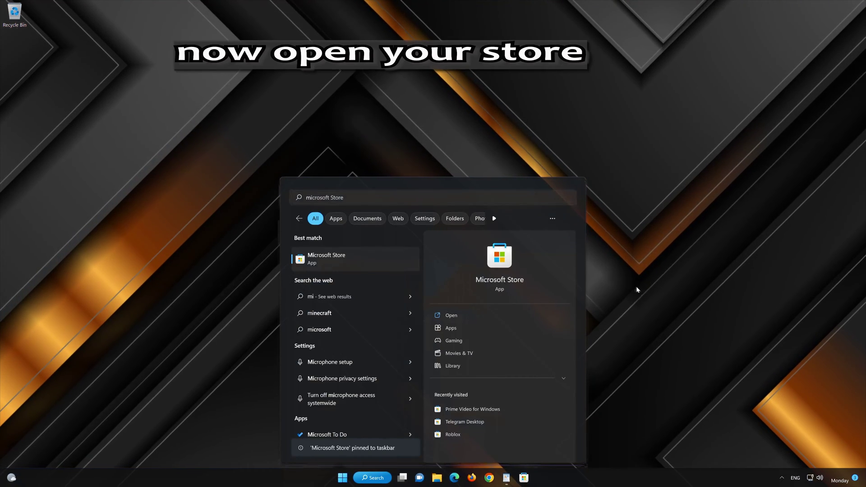
left_click(636, 289)
left_click(523, 478)
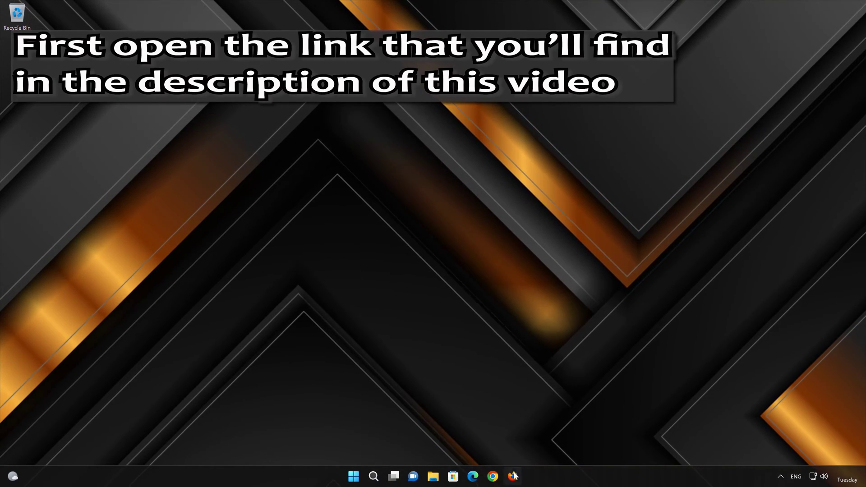
In Firefox, open microsoft.com/software-download/windows11, download the tool under Create Windows 11 Installation Media, and close the browser
left_click(513, 476)
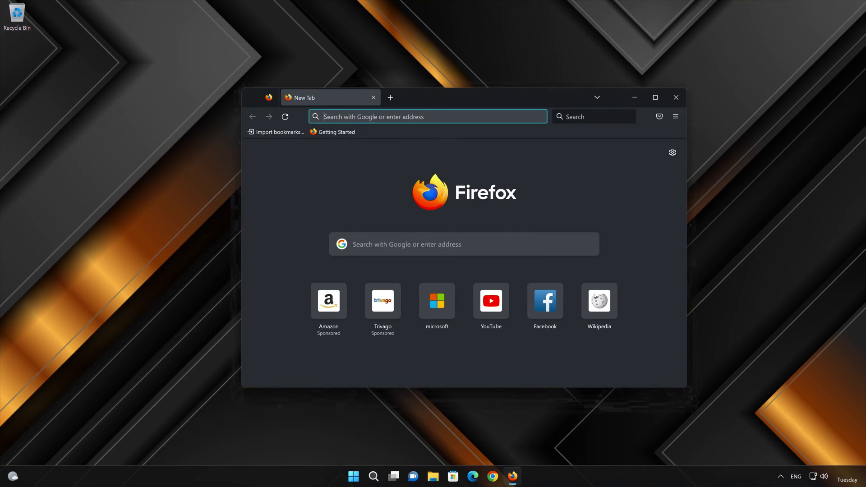
right_click(406, 117)
left_click(428, 193)
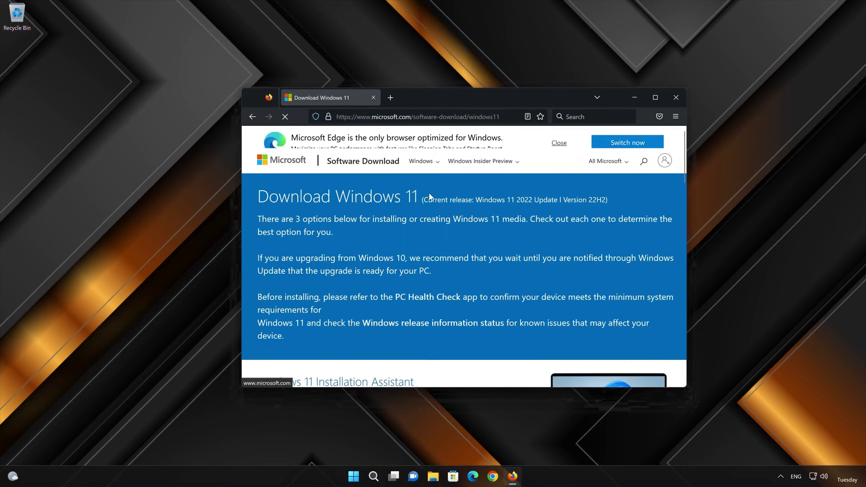
scroll(430, 197, "down", 5)
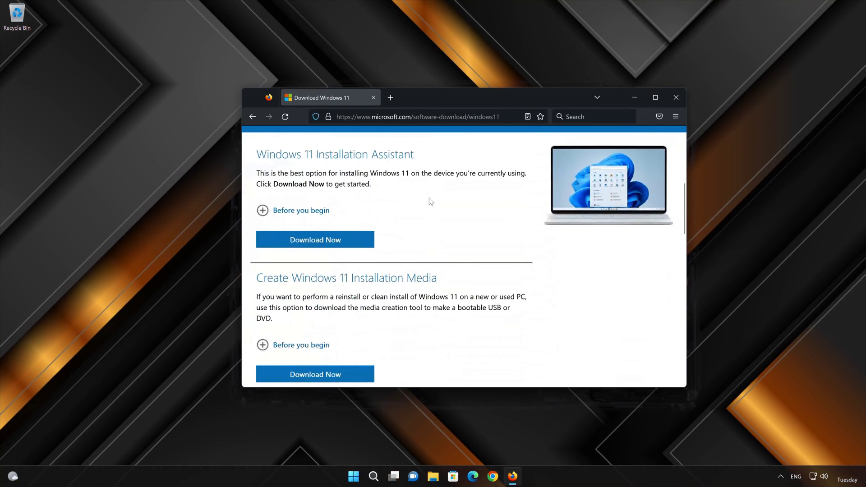
scroll(429, 198, "down", 3)
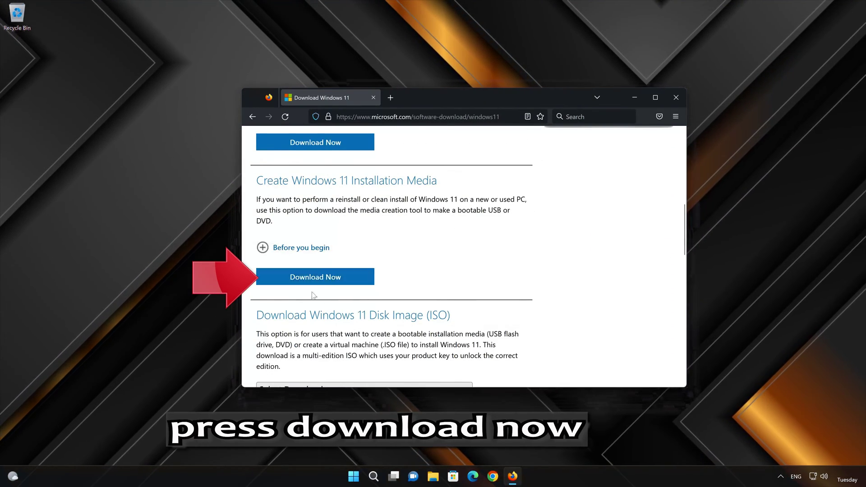
left_click(331, 280)
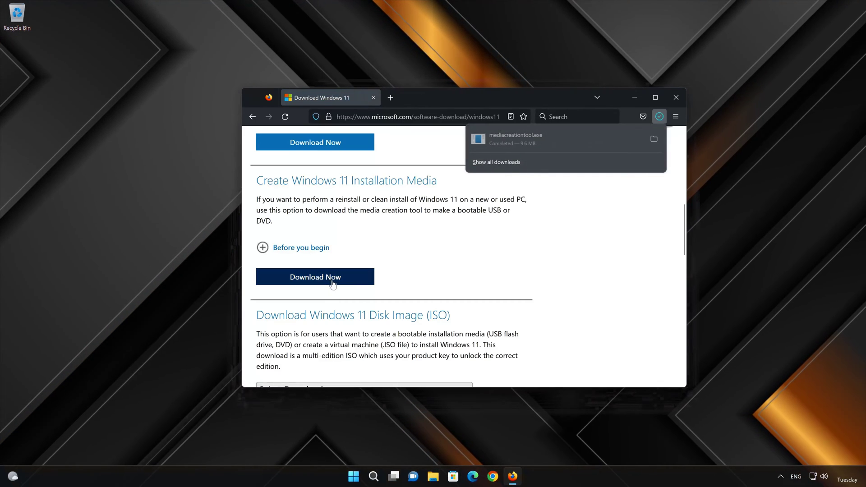
left_click(676, 97)
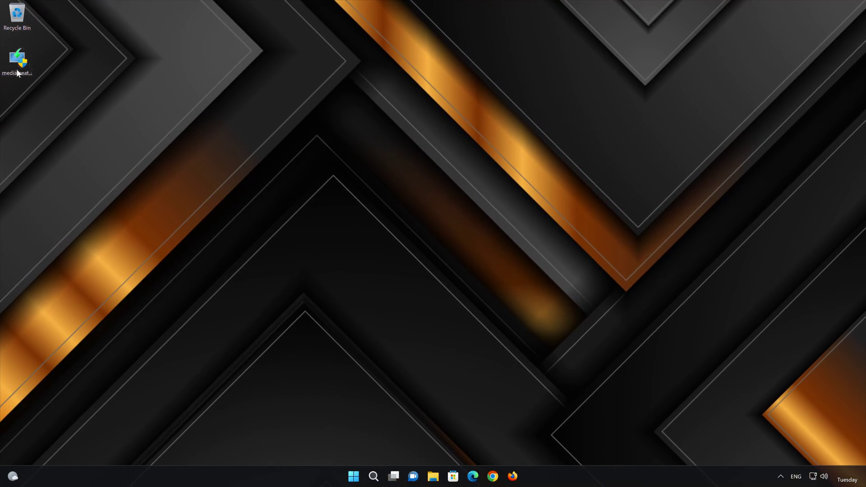
Run mediacreationtool from the desktop with administrator approval, accept its license terms, and keep the recommended language and edition
double_click(18, 63)
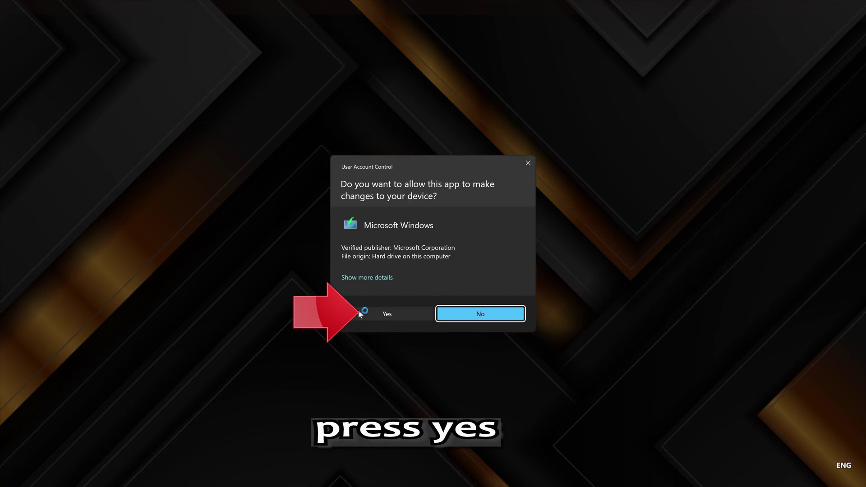
left_click(383, 315)
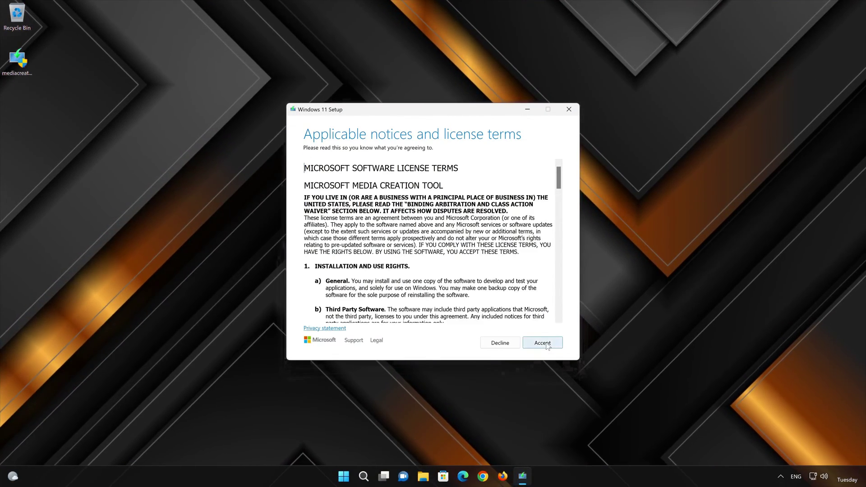
left_click(546, 344)
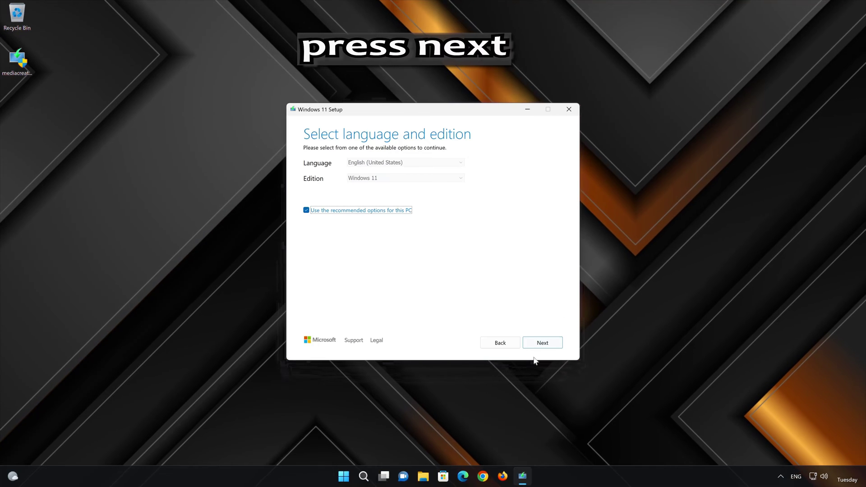
left_click(542, 343)
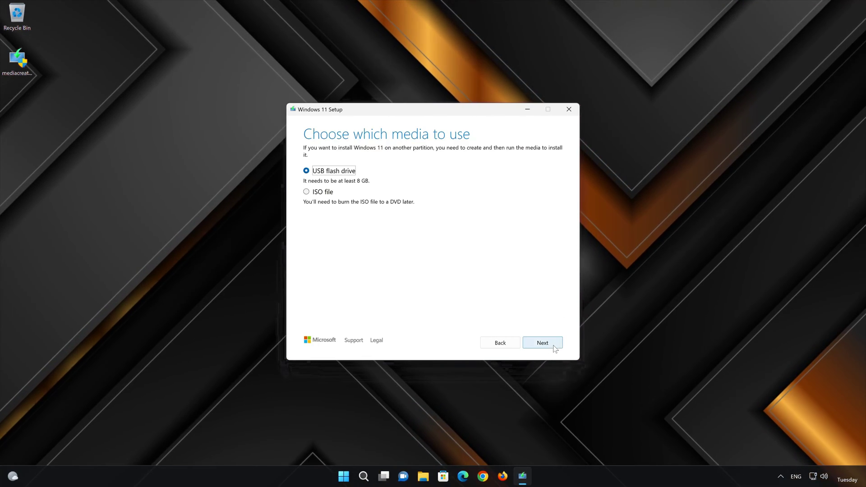
Choose ISO file as the media, save it to the Desktop as Windows 11, and finish the tool once the image is created
left_click(307, 192)
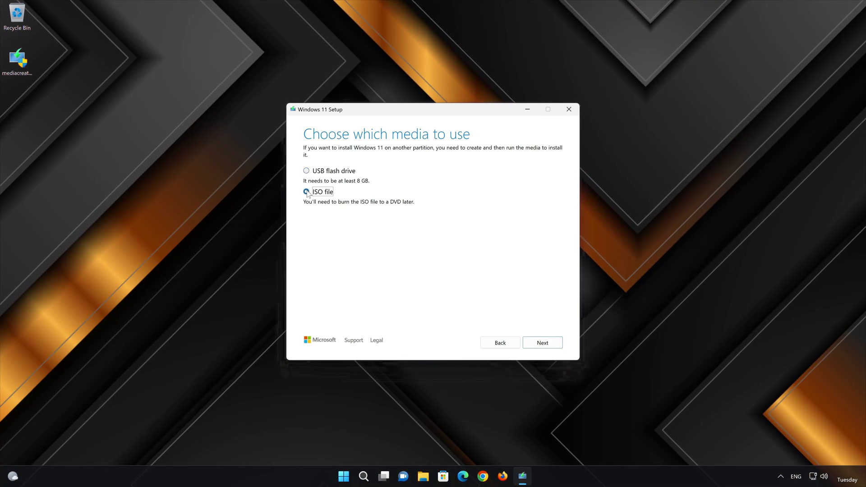
left_click(547, 345)
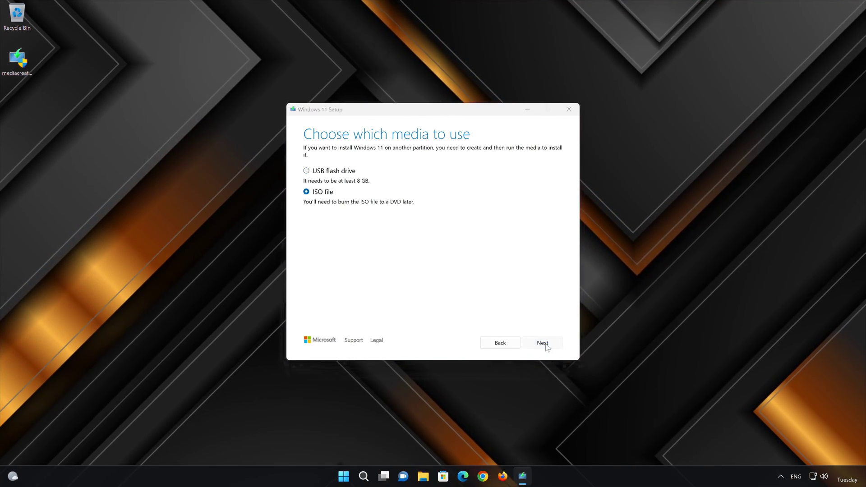
left_click(478, 308)
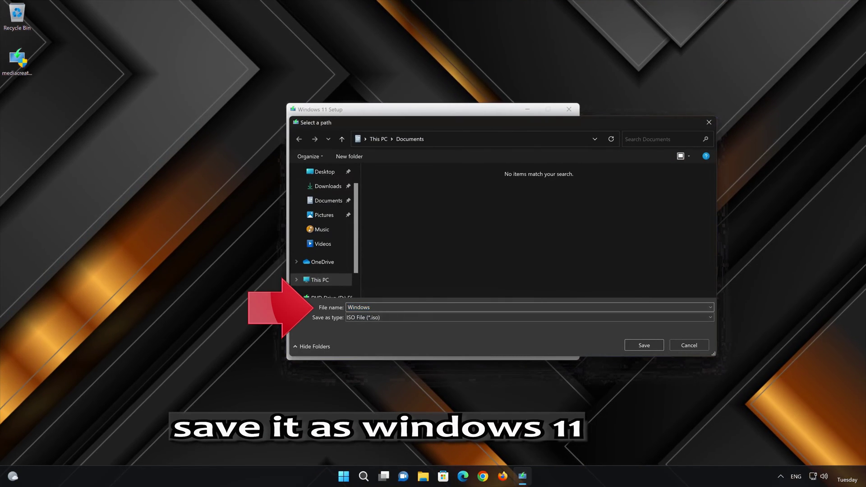
left_click(330, 174)
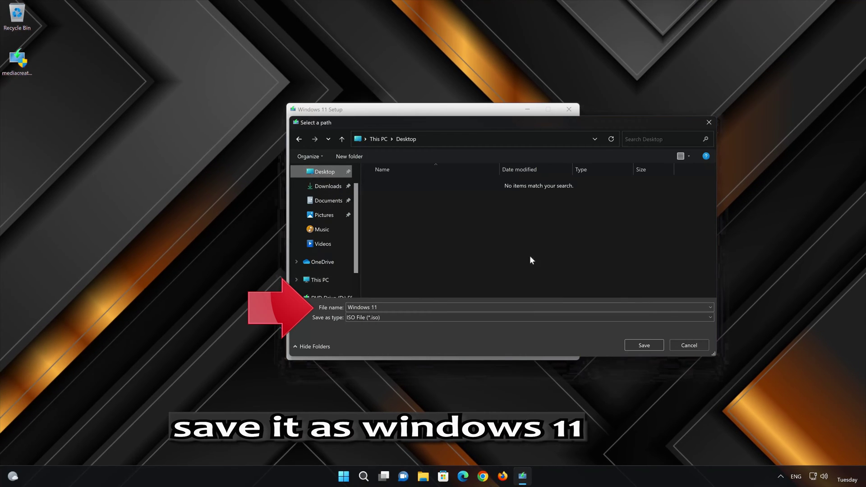
left_click(652, 344)
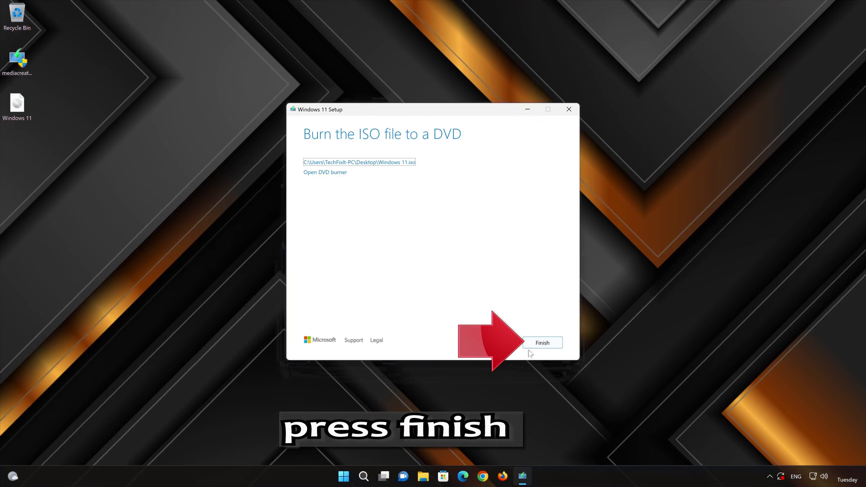
left_click(541, 345)
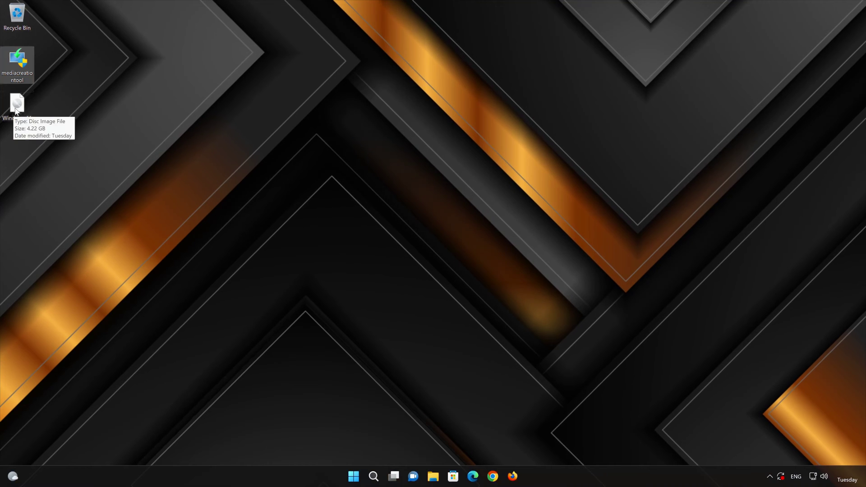
Mount the Windows 11 ISO from the desktop, run its setup with administrator approval, and close the drive's folder window
double_click(16, 110)
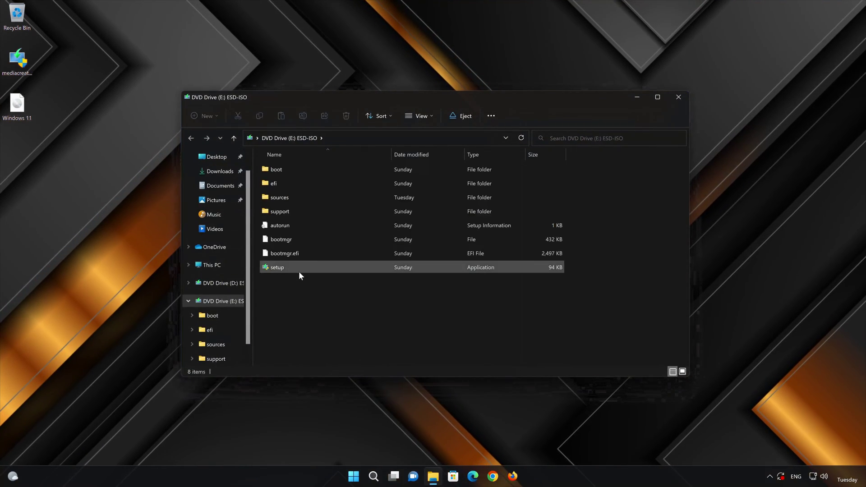
double_click(325, 267)
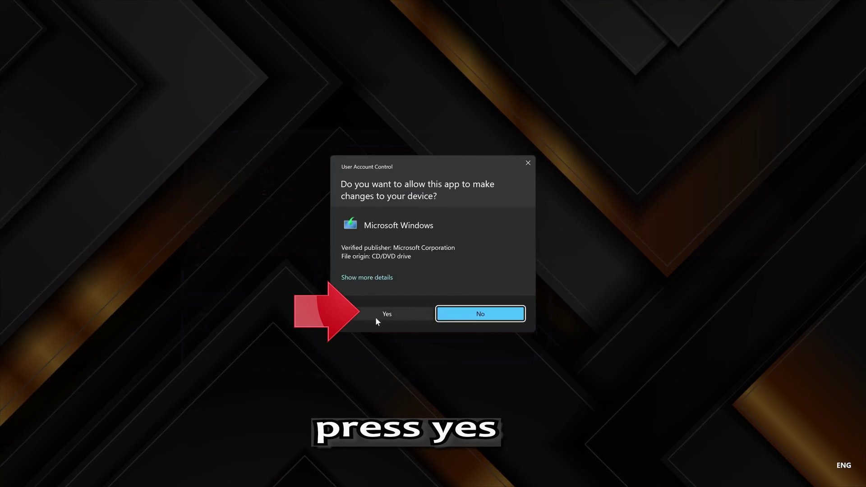
left_click(383, 315)
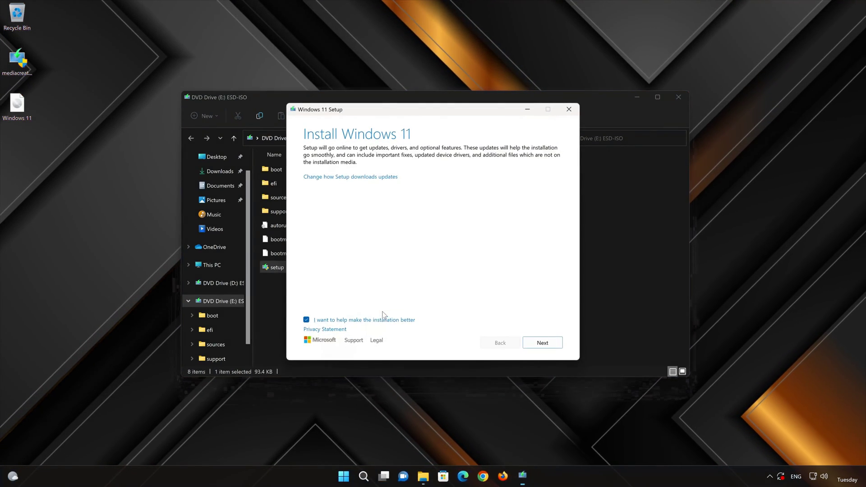
left_click(675, 96)
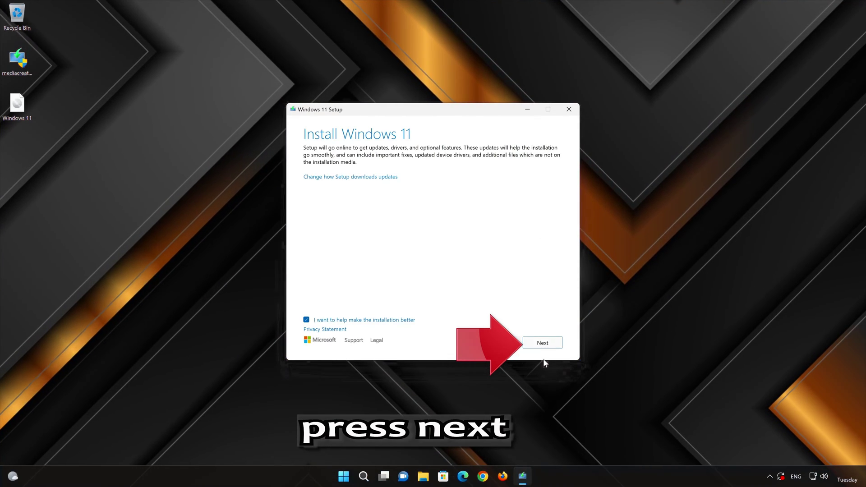
Proceed through Windows 11 Setup, accept the license terms, and start installing Windows 11 Pro while keeping personal files and apps
left_click(543, 343)
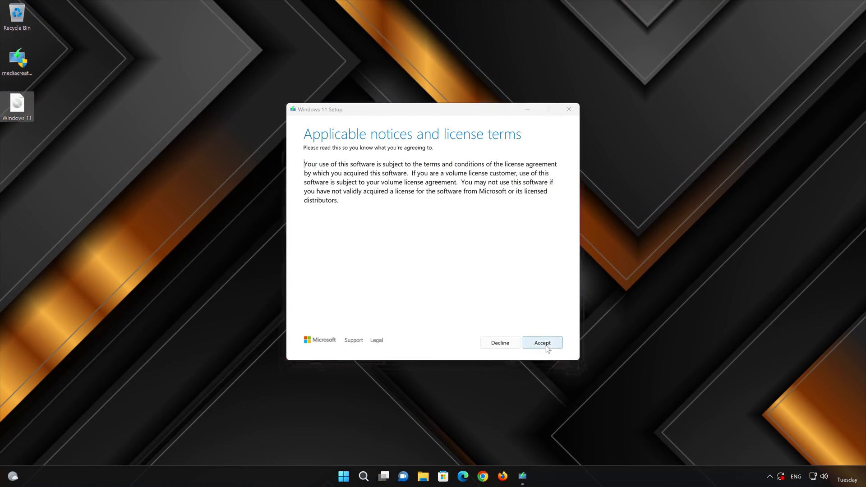
left_click(546, 345)
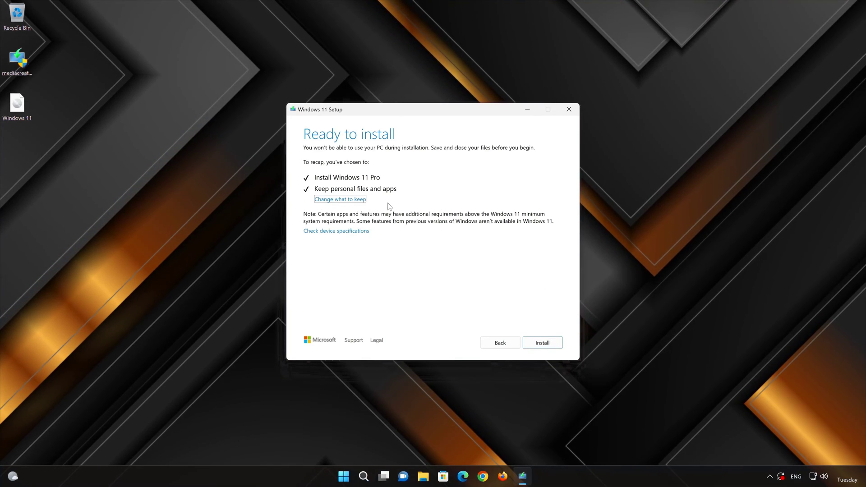
left_click(553, 344)
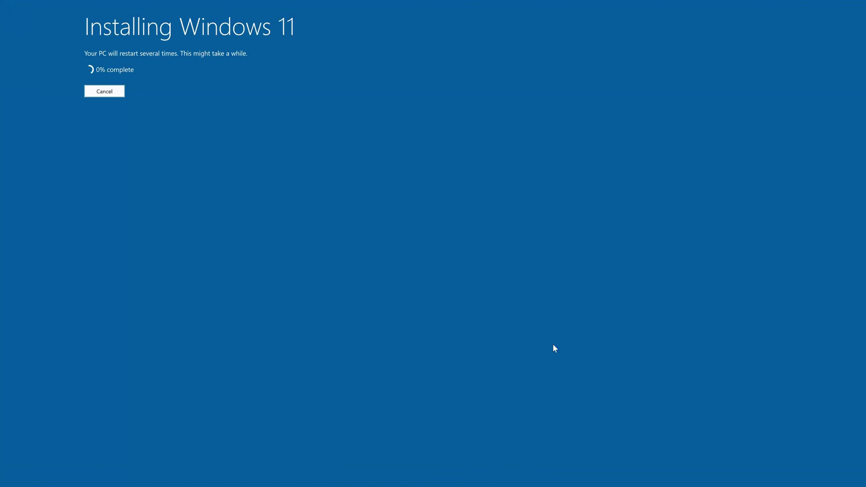